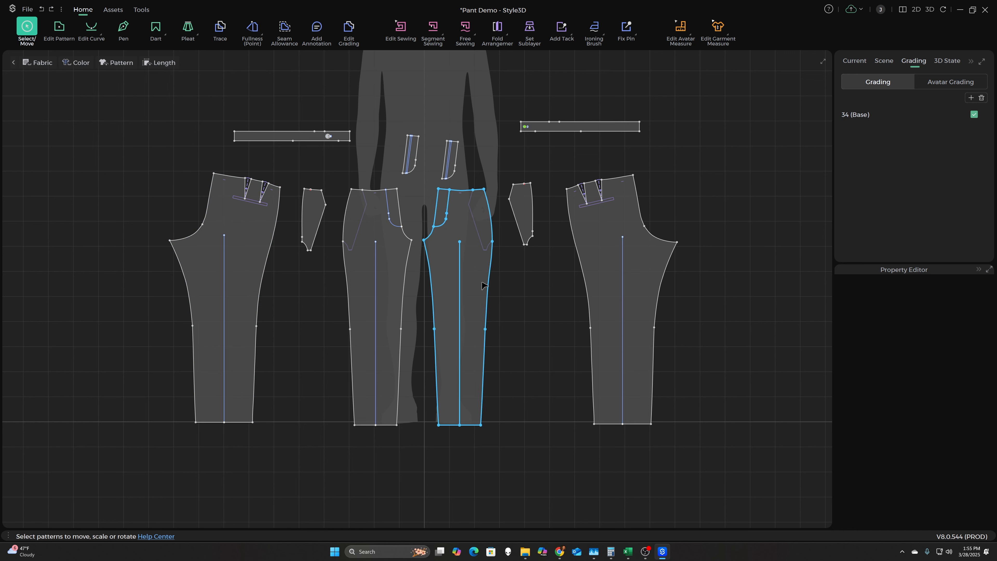
- Add seam allowance to the outlines of all the pant pattern pieces using the Seam Allowance tool
left_click(285, 27)
left_click_drag(118, 88, 755, 476)
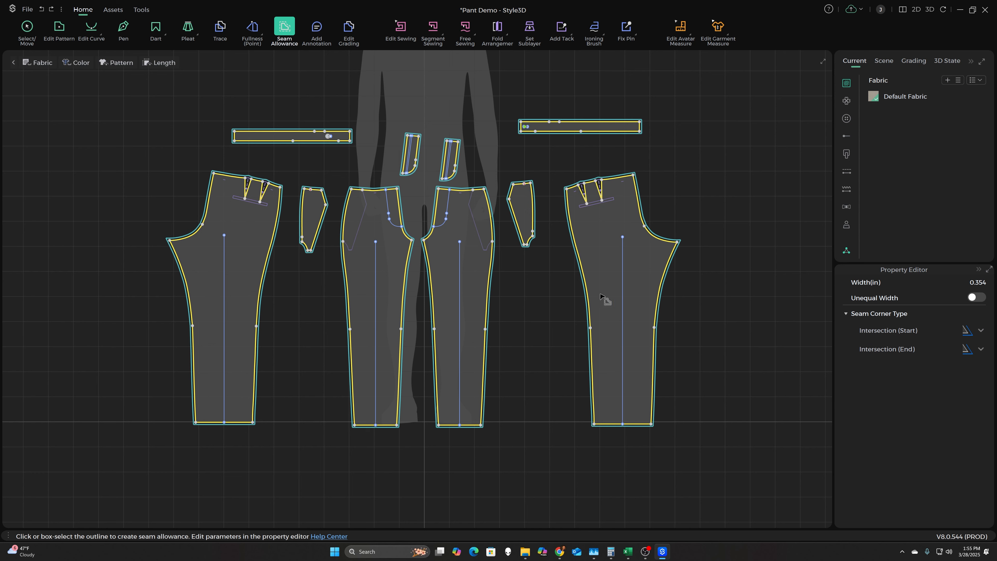
left_click(549, 295)
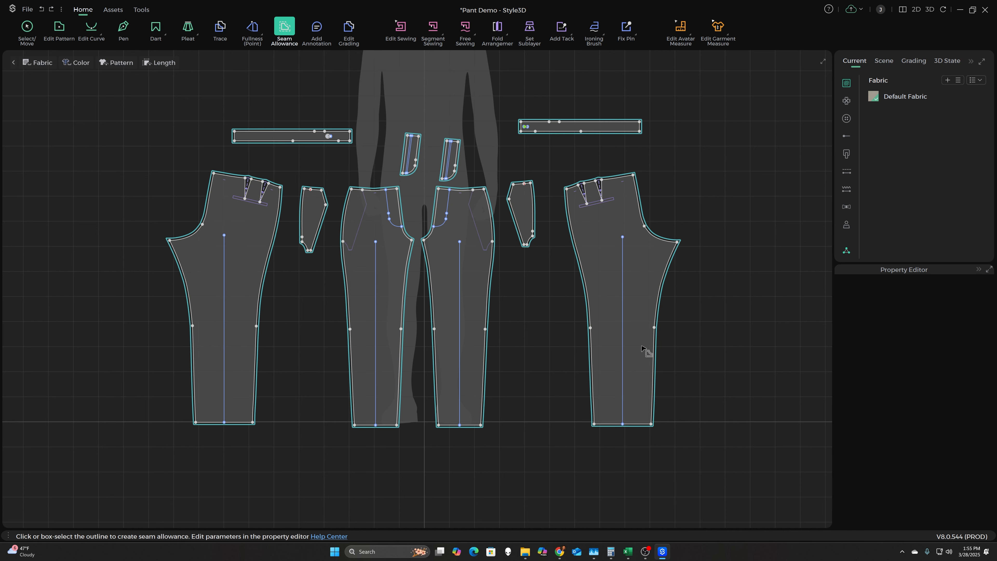
- Give the back pant piece's upper center-back seam an unequal seam allowance with a starting width of 1.5 in
scroll(688, 236, "up", 5)
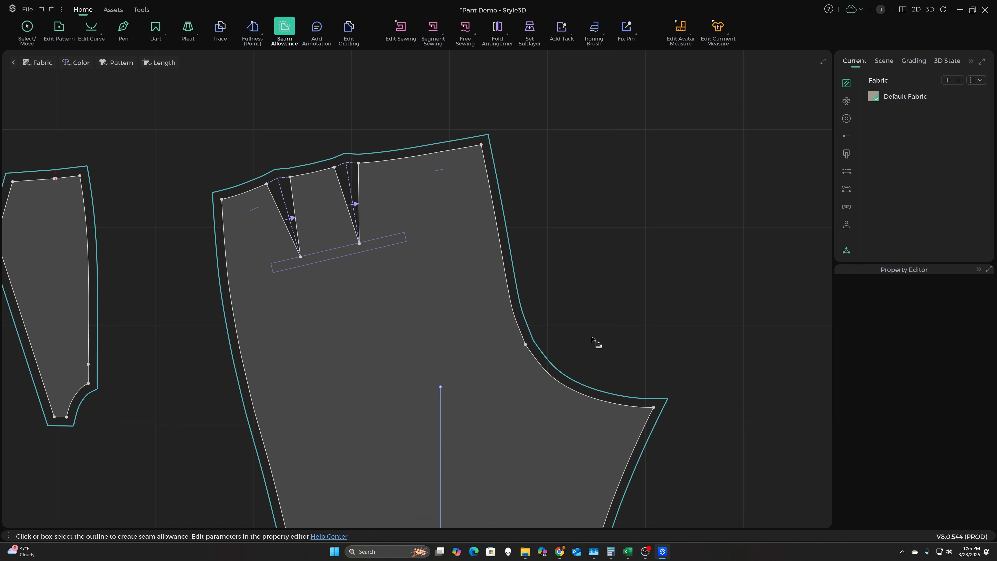
left_click(514, 285)
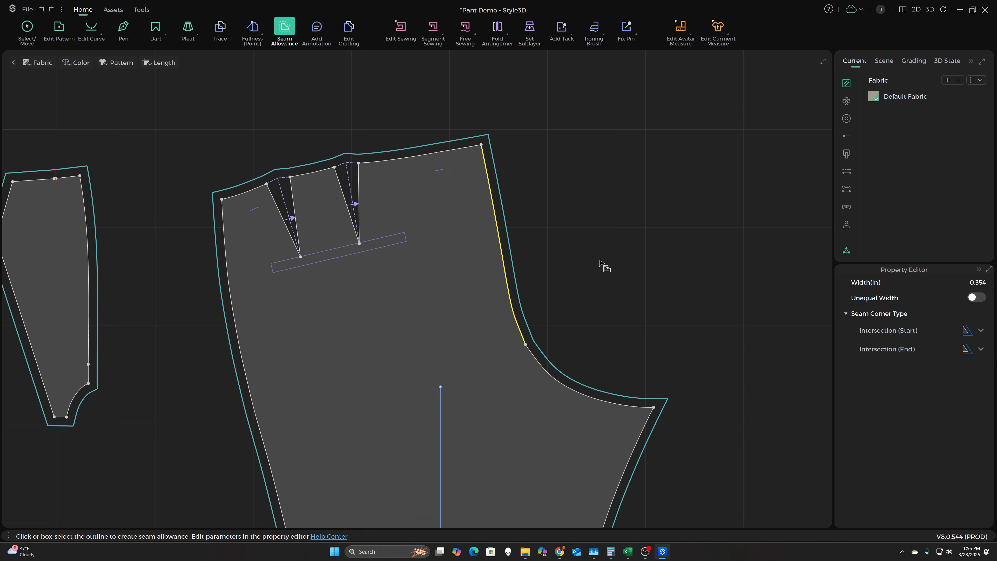
left_click(975, 299)
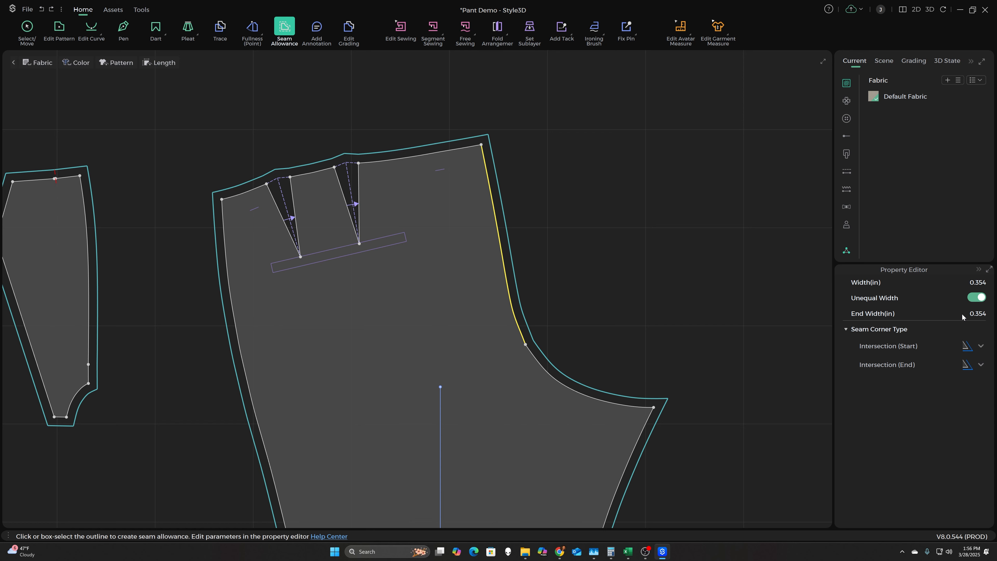
left_click(960, 285)
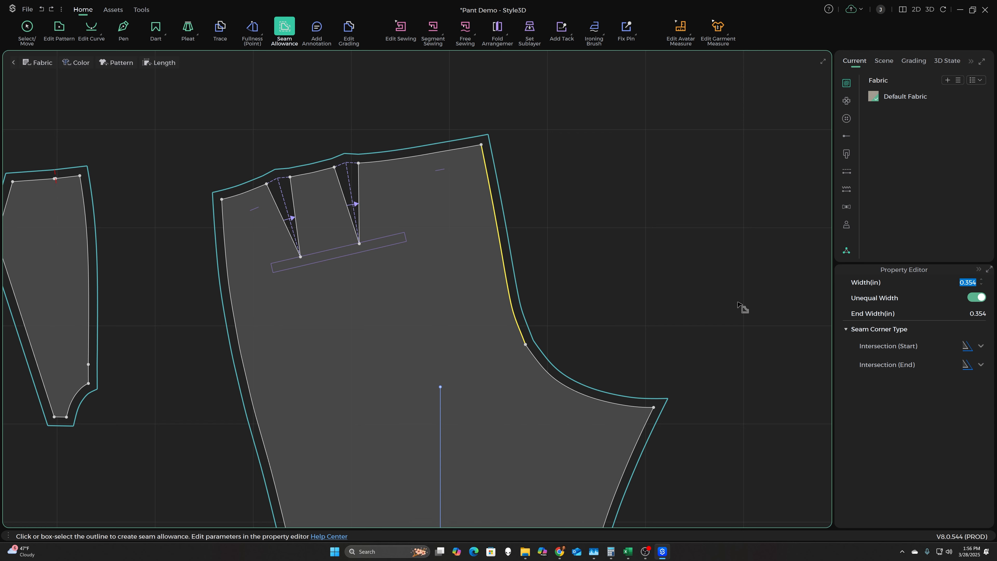
type("1.5")
key("Return")
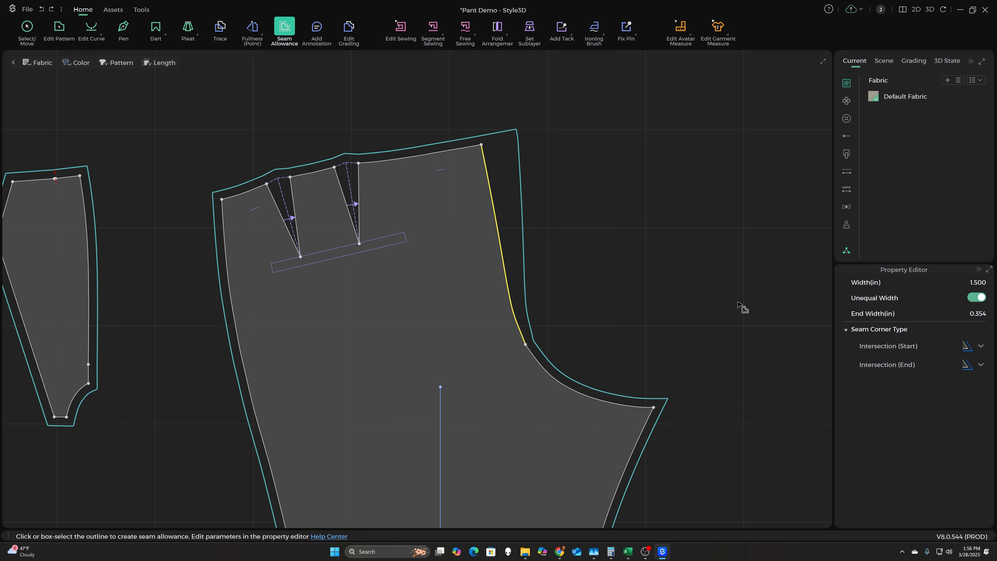
left_click(606, 200)
- Give the back pant piece's upper inseam an unequal seam allowance with a starting width of 1.125 in
scroll(683, 251, "down", 4)
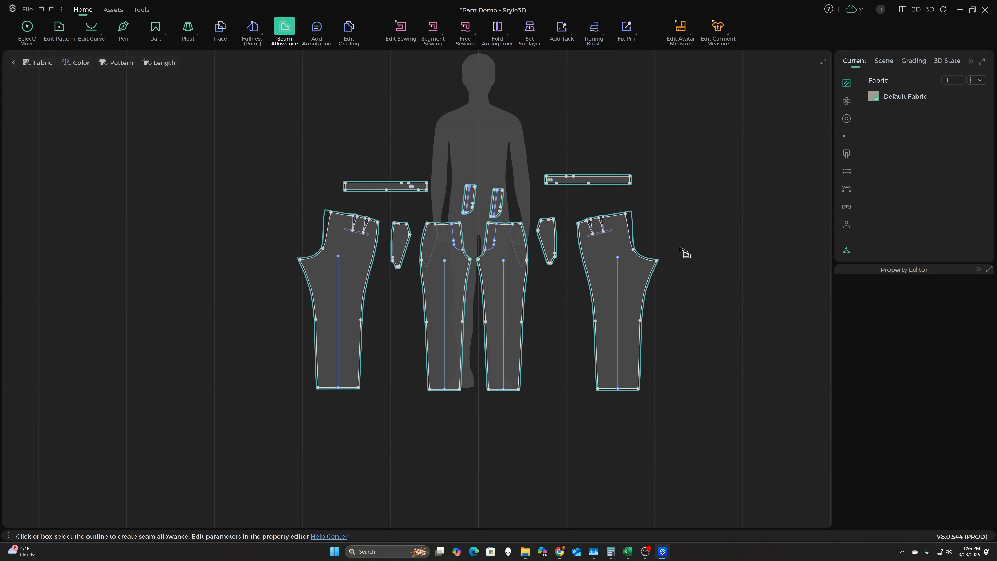
scroll(679, 273, "up", 4)
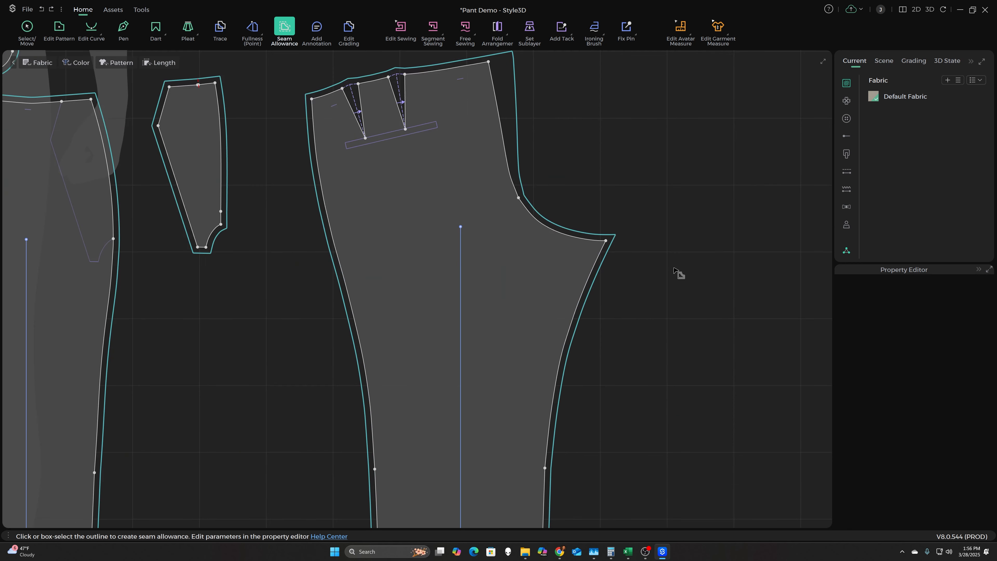
left_click(597, 267)
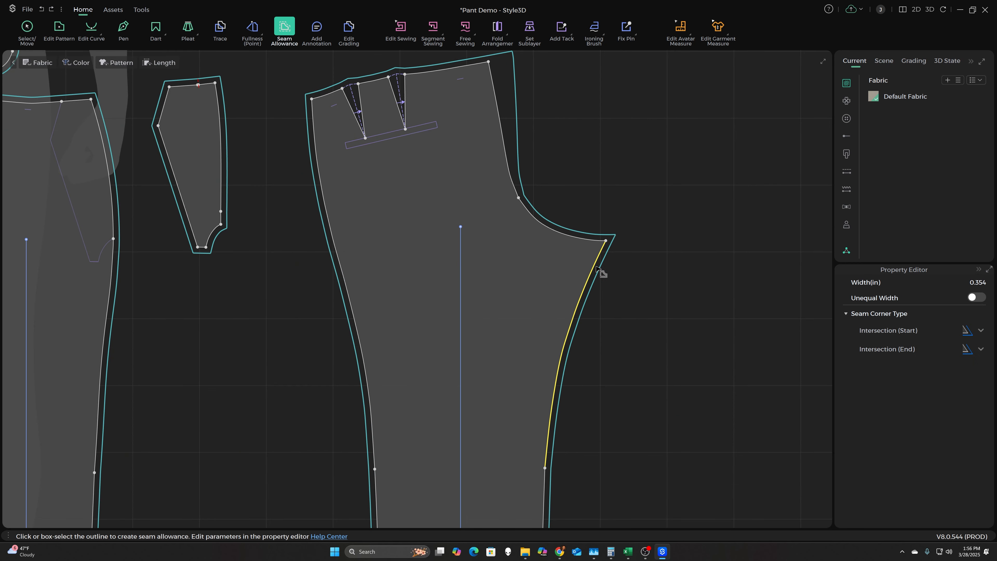
left_click(974, 298)
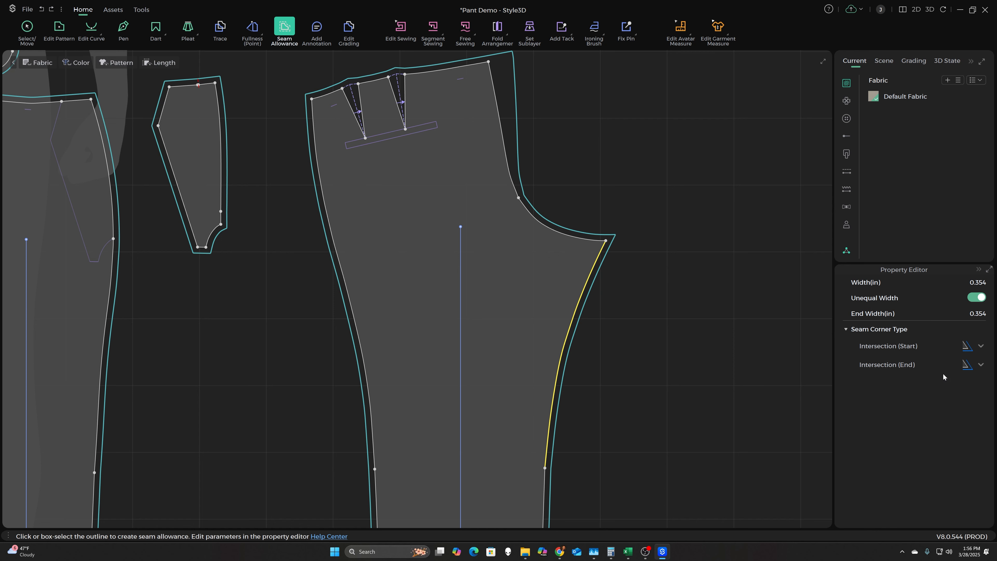
left_click(970, 282)
type("1.125")
key("Return")
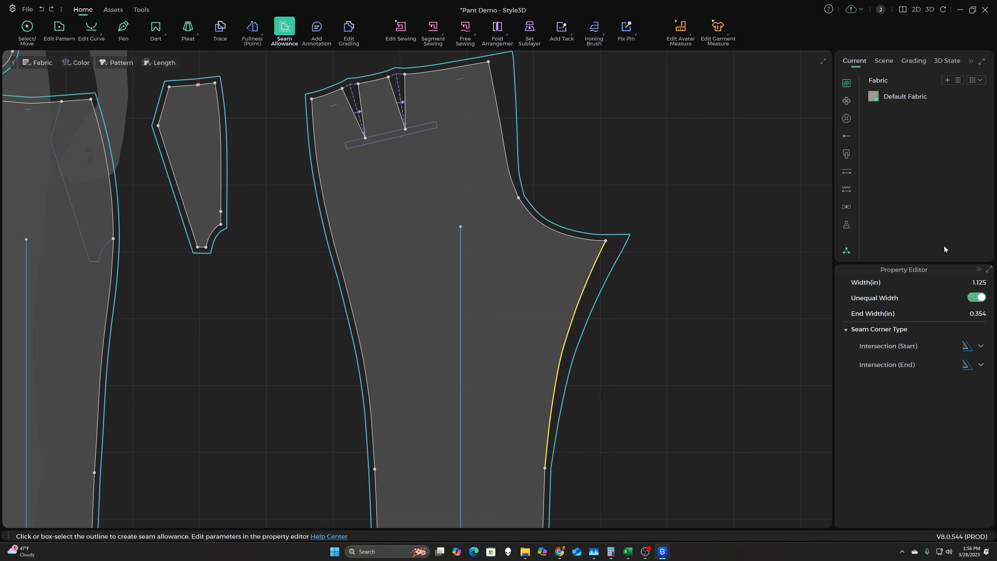
- Set the seam allowance along the fly edges of the front pant pieces to 0.75 in
scroll(647, 220, "down", 4)
scroll(268, 202, "up", 7)
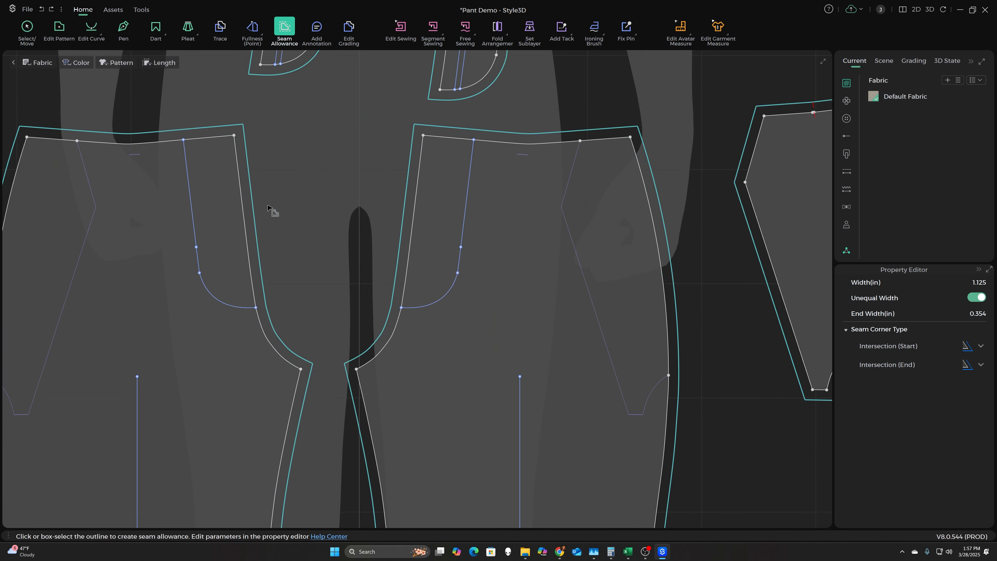
left_click(249, 246)
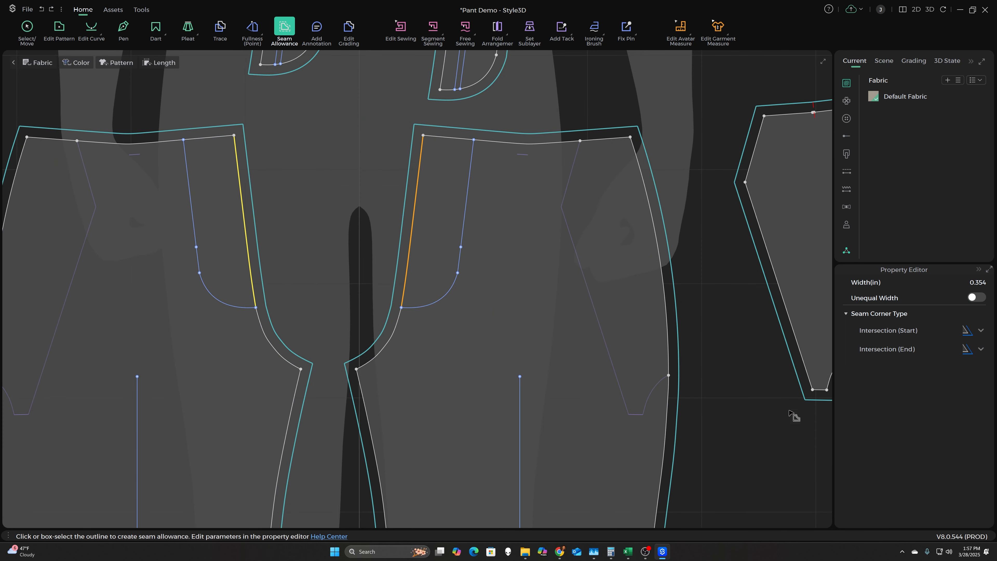
left_click(968, 285)
key("BackSpace")
type(".75")
key("Return")
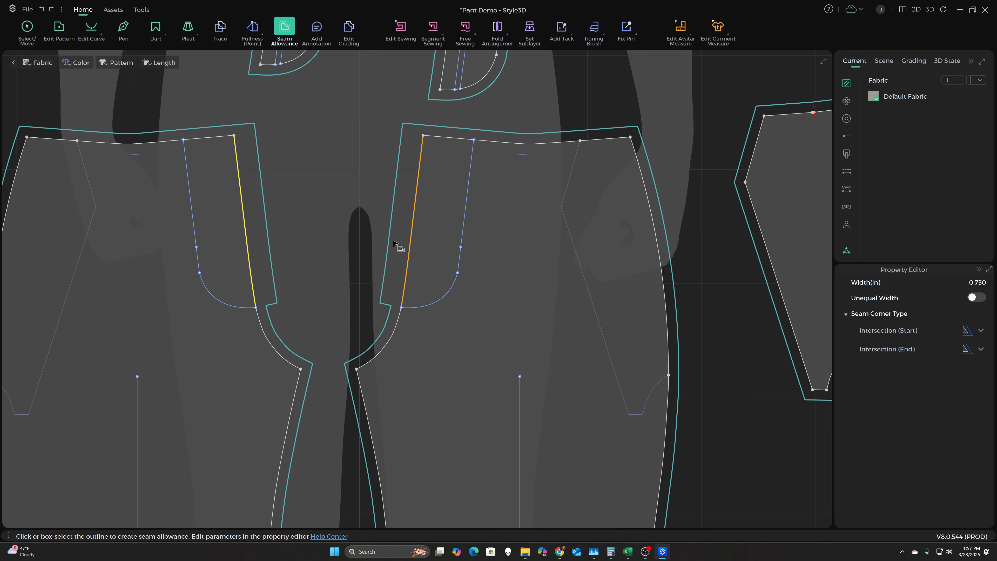
scroll(398, 240, "down", 3)
scroll(404, 208, "down", 3)
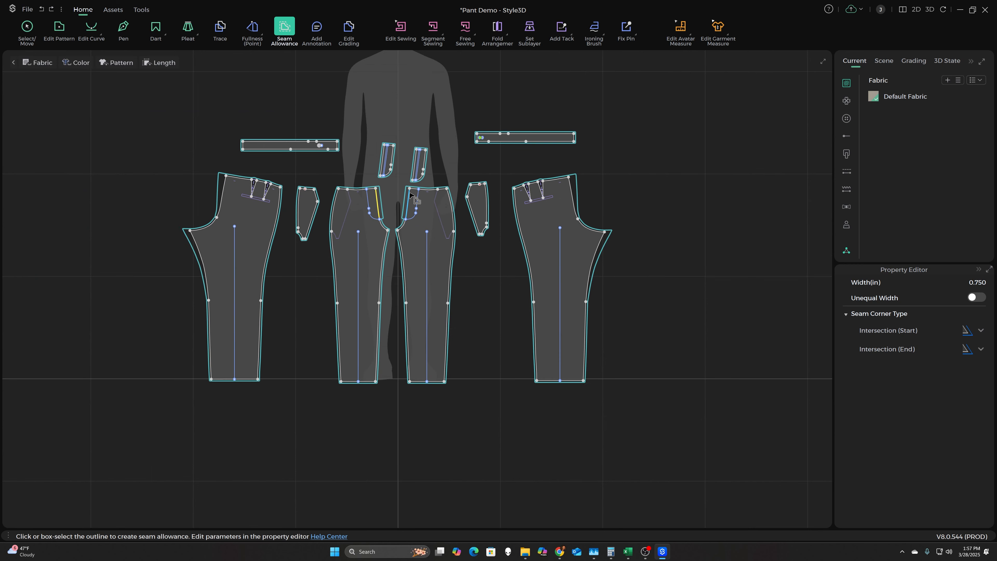
left_click(408, 195)
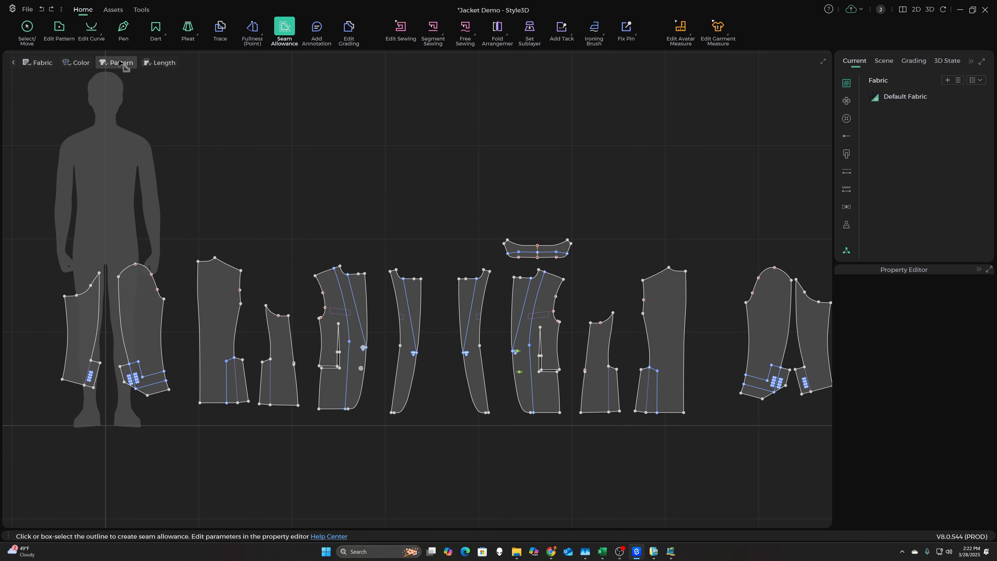
- Add seam allowance to the outlines of all the pattern pieces in the Jacket Demo file
left_click(119, 62)
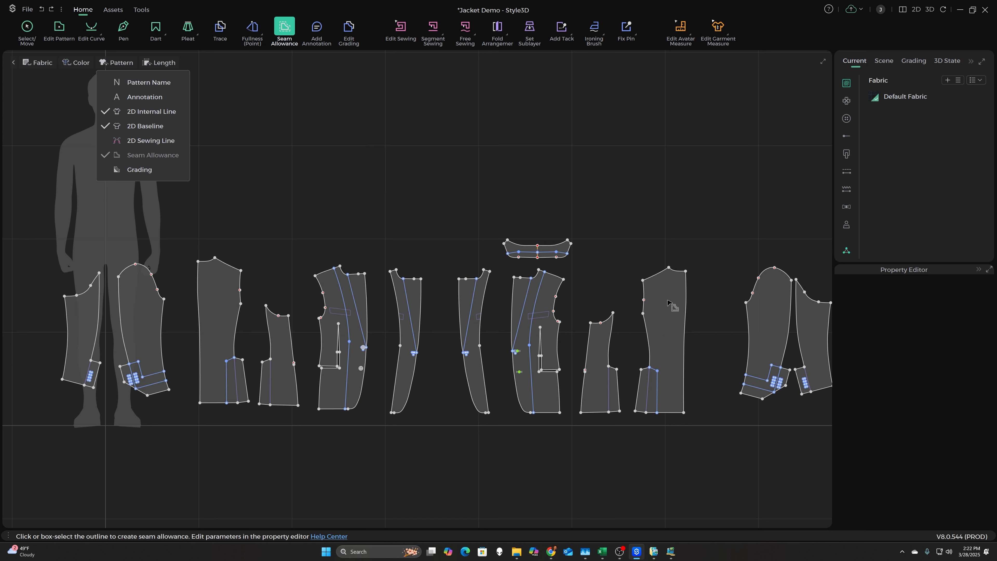
left_click(596, 178)
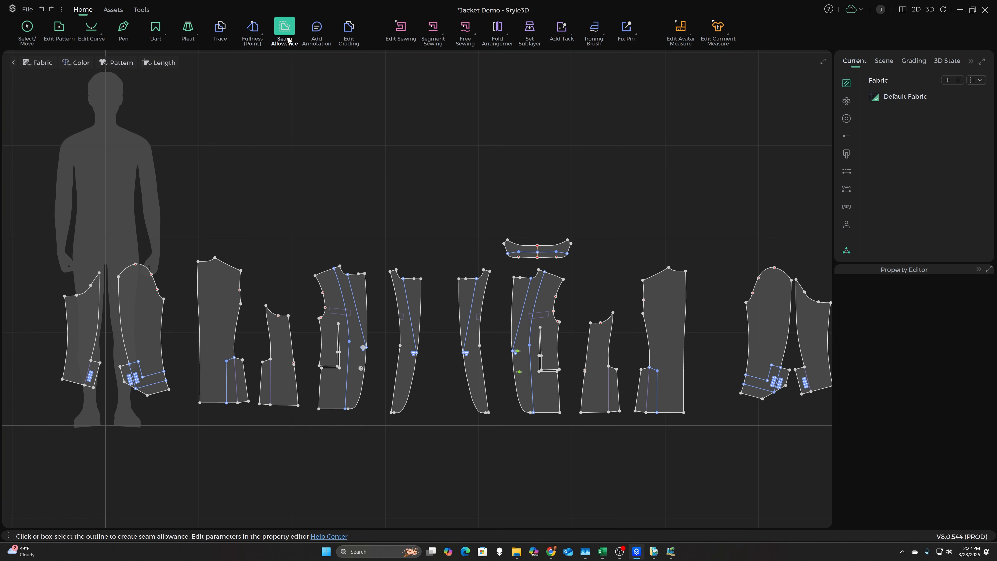
left_click_drag(33, 173, 868, 499)
left_click_drag(548, 540, 546, 540)
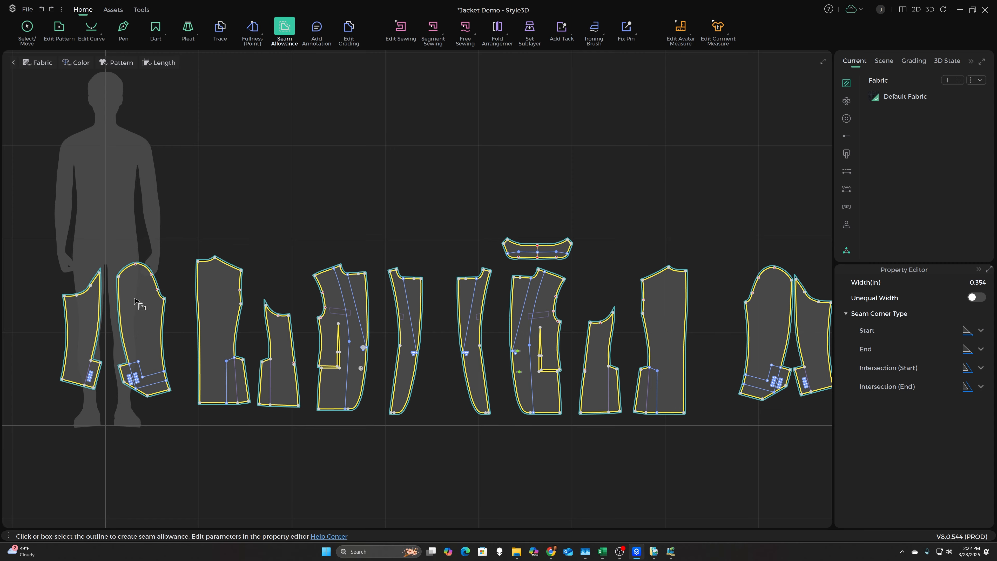
- Set the hem seam allowance of the jacket's back, side and front panels to 1.375 in
scroll(176, 276, "up", 3)
scroll(176, 276, "up", 1)
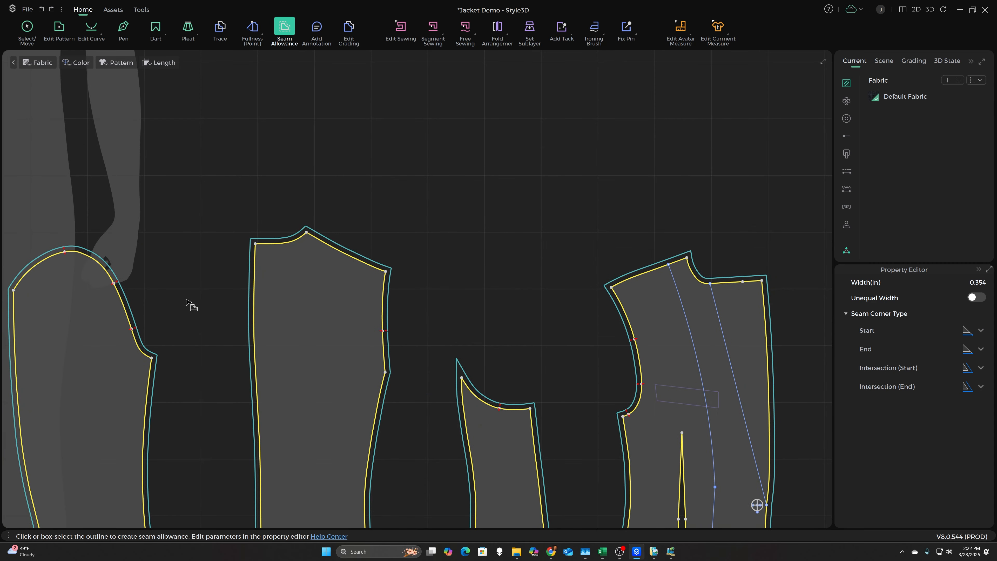
scroll(186, 300, "down", 1)
scroll(267, 190, "down", 1)
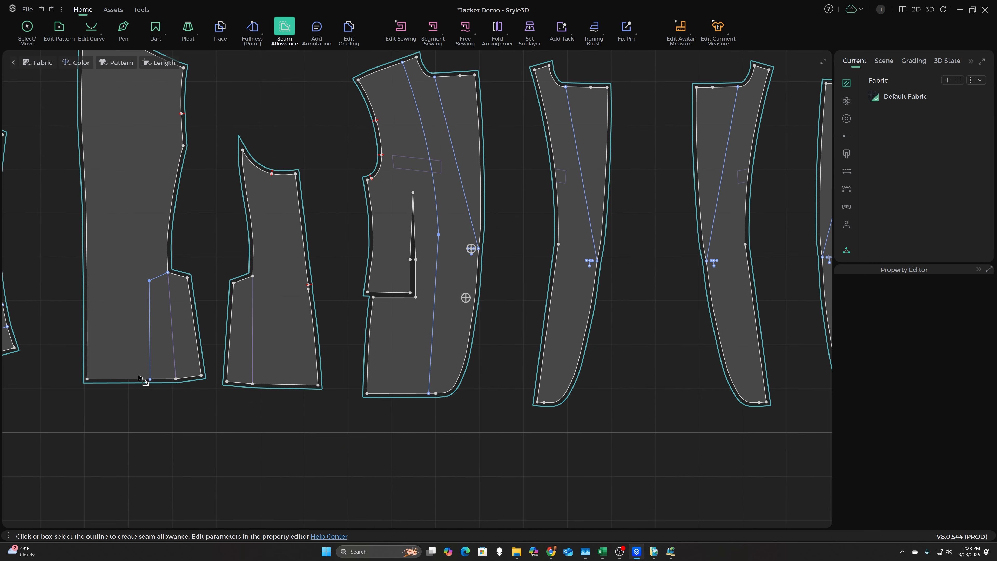
left_click(133, 379)
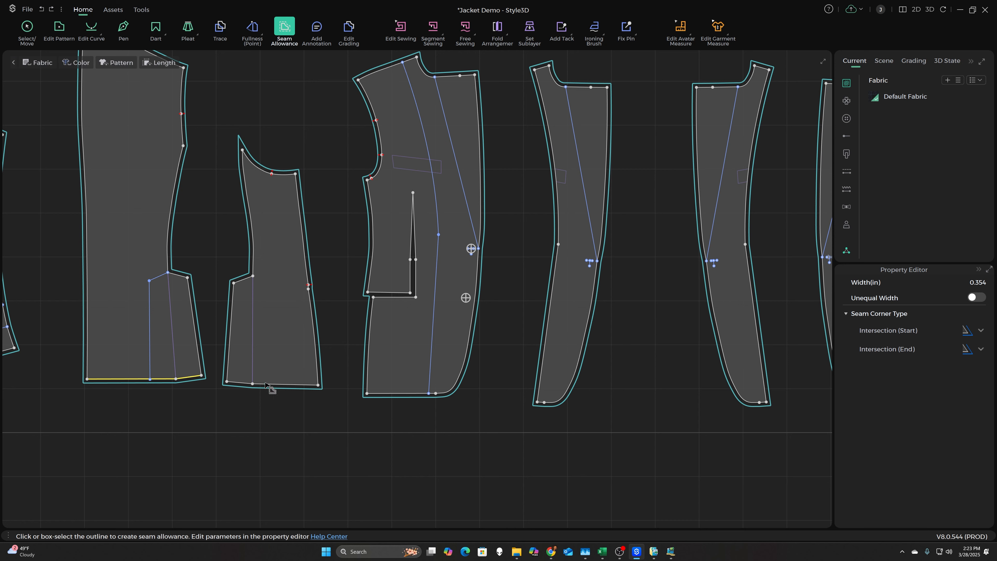
left_click(241, 383, "shift")
left_click(271, 385, "shift")
left_click(393, 393, "shift")
double_click(967, 285)
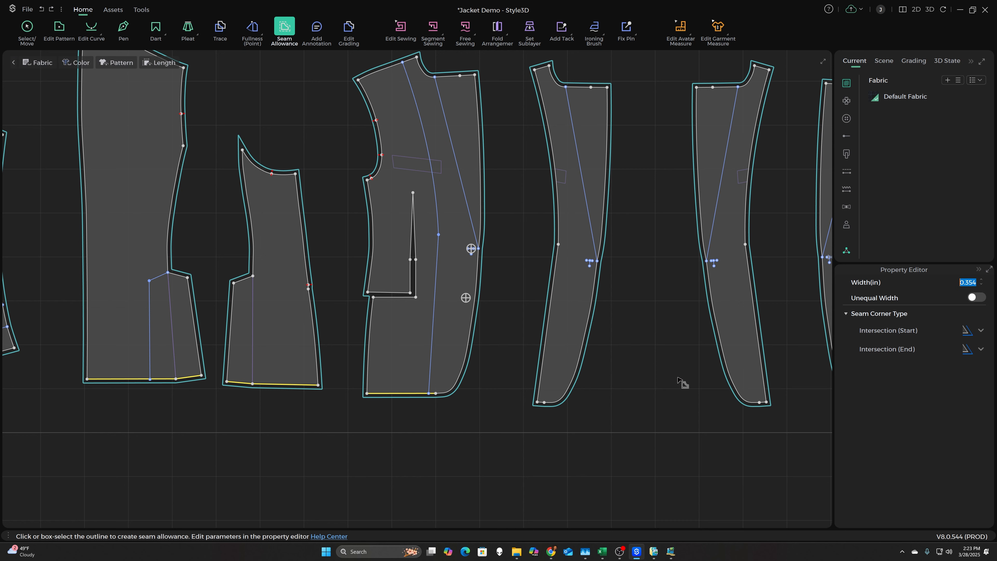
type("1")
key("Return")
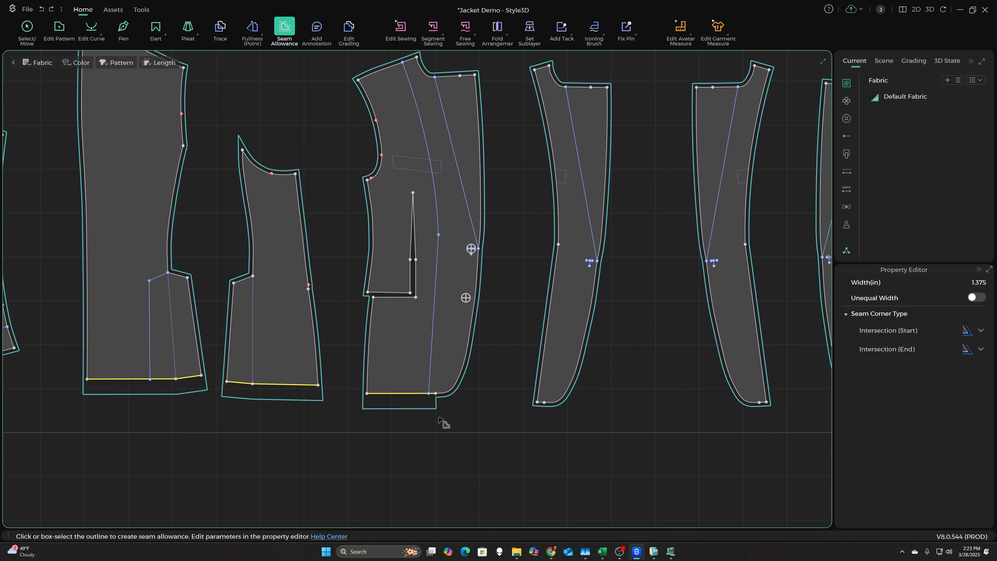
- Set the seam allowance to 0.187 in along the jacket front panel's front edge and the short adjoining top segment, and inspect the corner
left_click(456, 394)
left_click(483, 184, "shift")
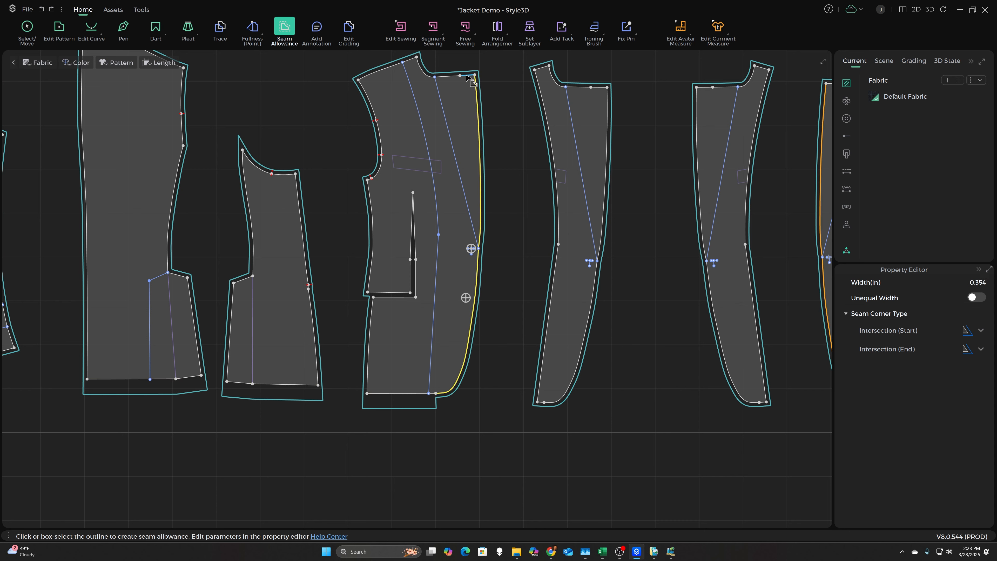
left_click(966, 284)
key("BackSpace")
key("Return")
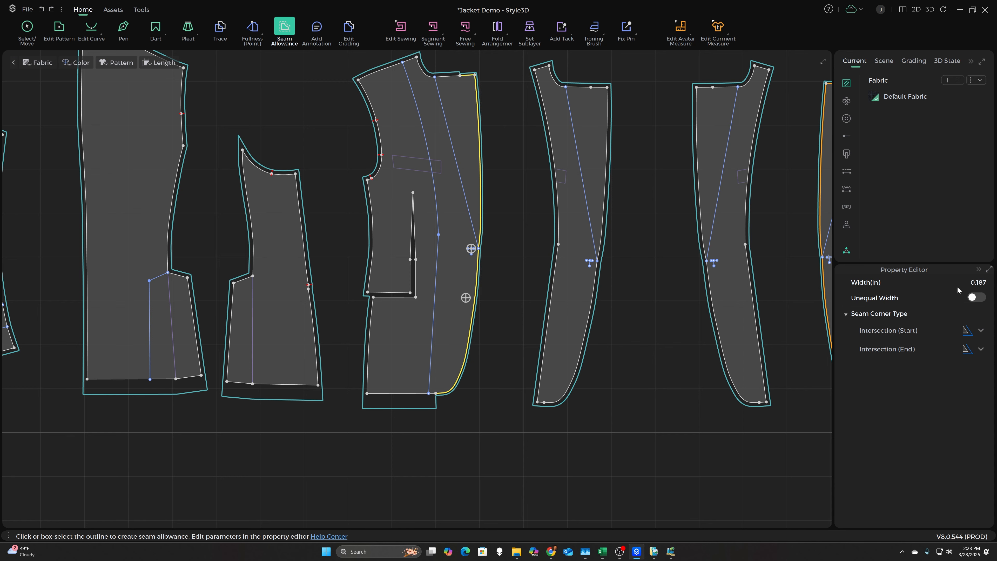
scroll(456, 71, "up", 3)
scroll(456, 71, "up", 4)
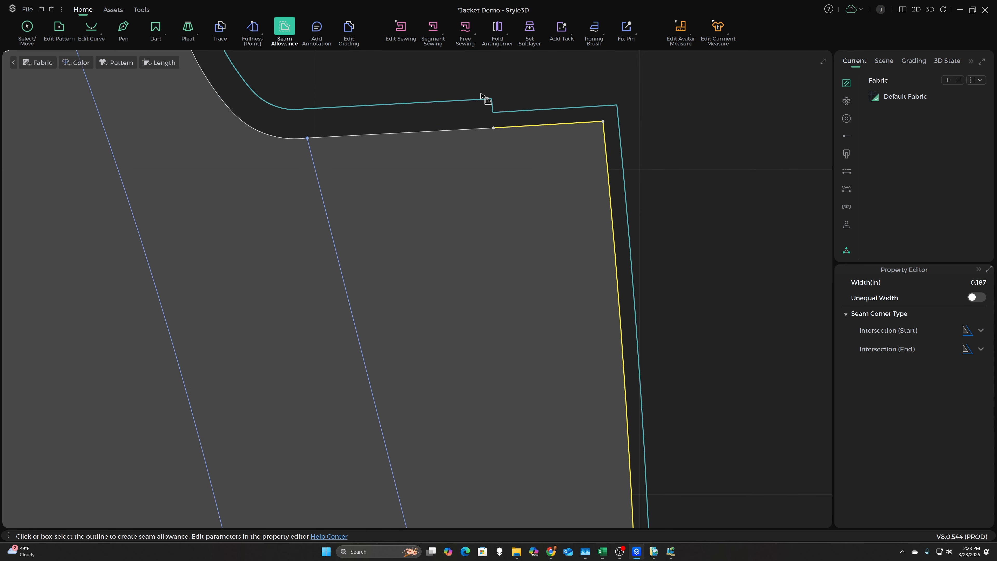
scroll(581, 142, "down", 6)
scroll(452, 118, "down", 3)
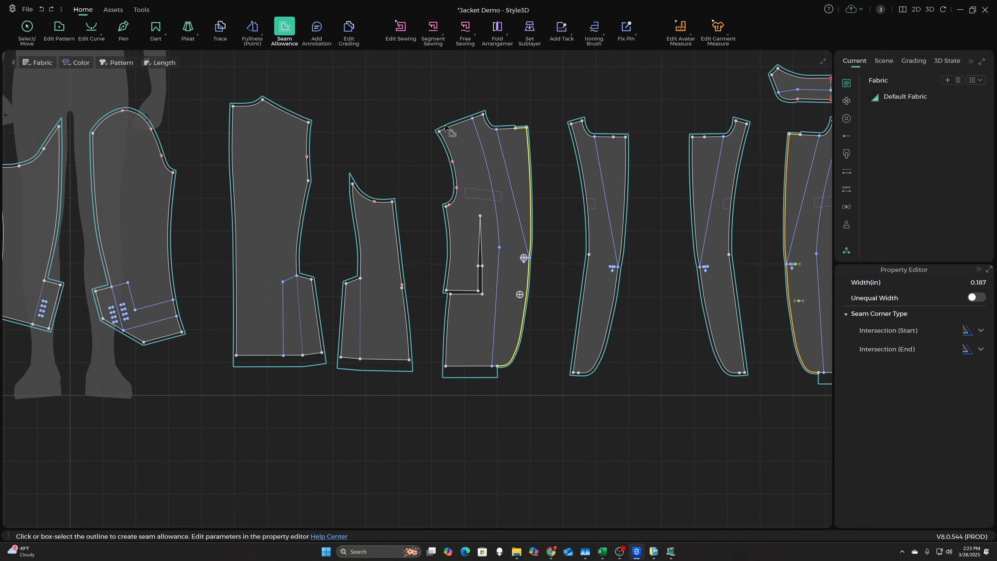
- Add the back panel's center seam, neckline and side seam and the side panel's matching seam to the front-edge selection, with 0.625 in seam allowance
scroll(310, 232, "up", 1)
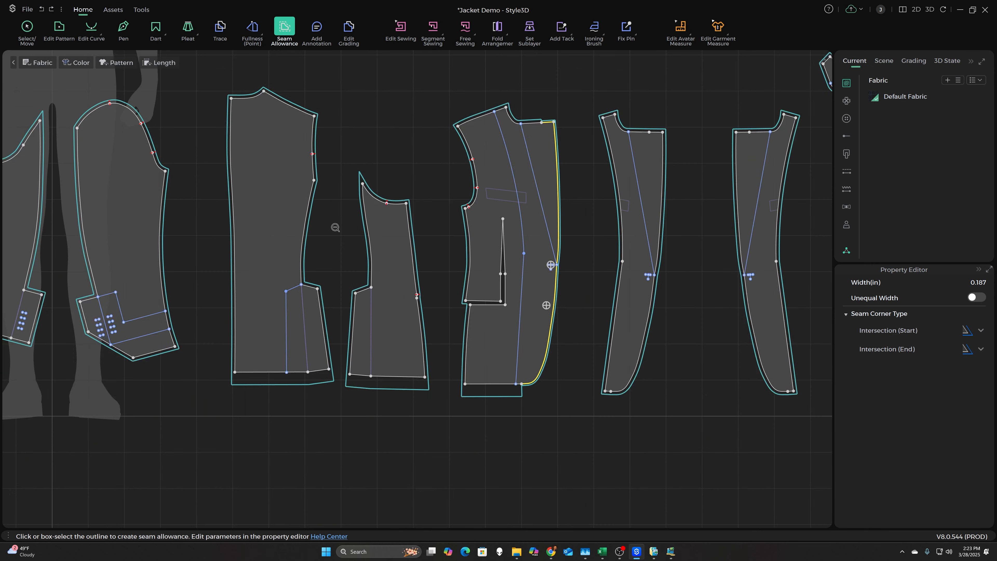
left_click(231, 130)
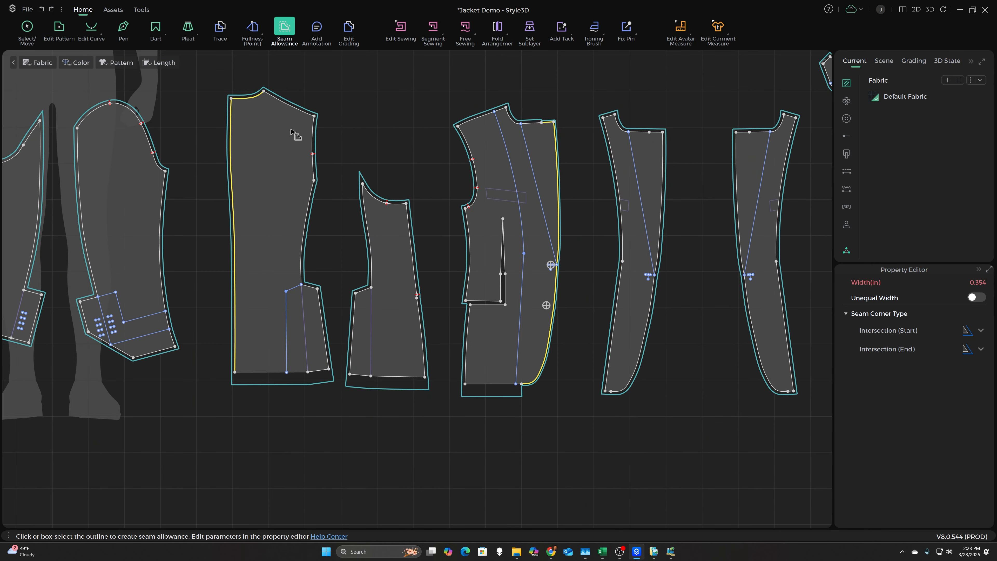
left_click(311, 209)
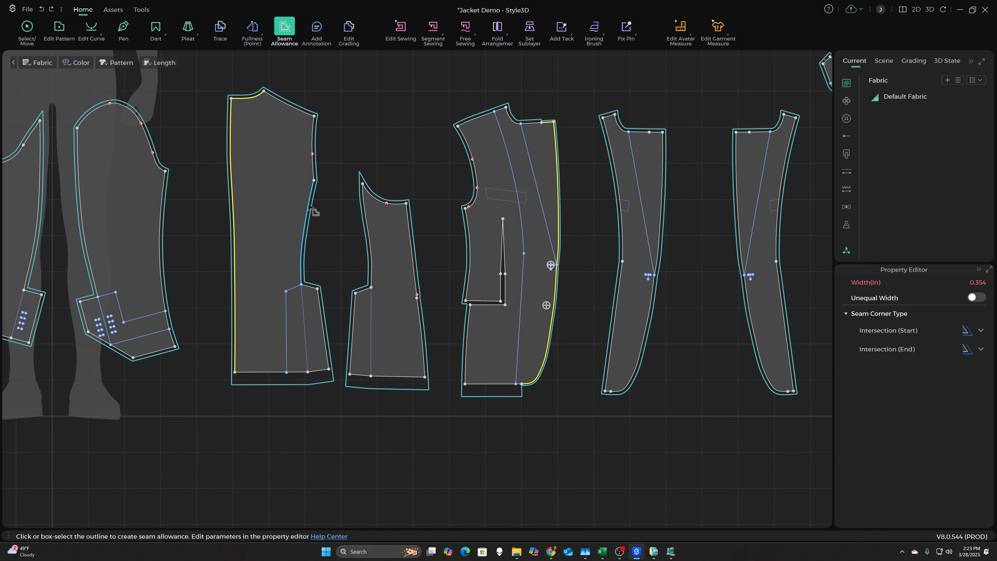
left_click(365, 213)
left_click(970, 282)
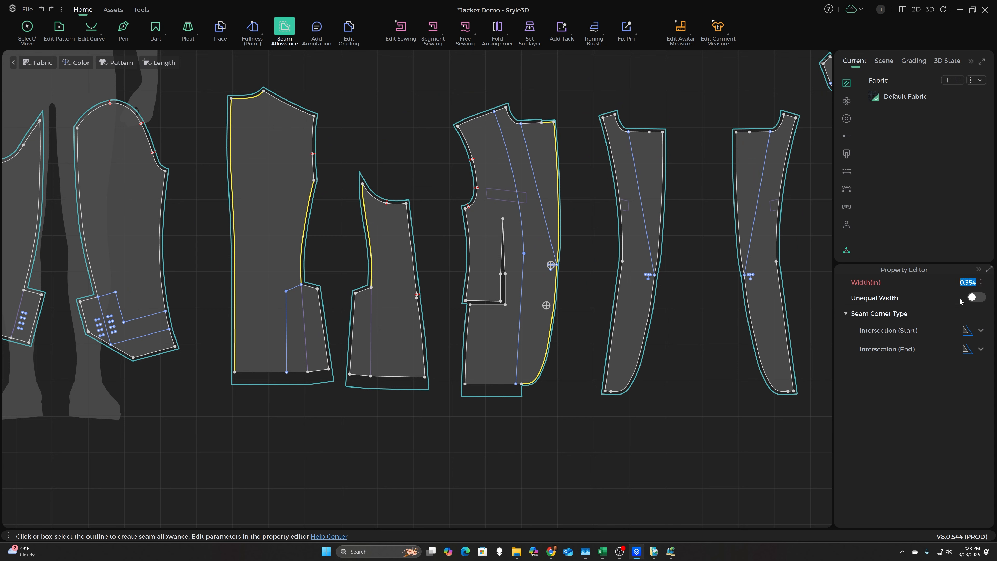
type(".625")
key("Return")
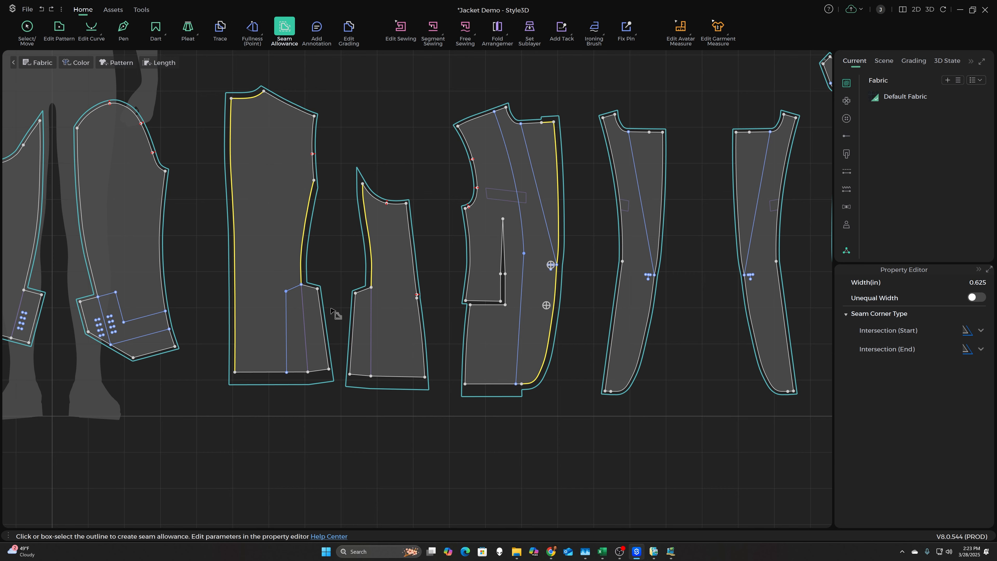
- Remove the seam allowance from the vent's top and outer edges on both the jacket side panel and back panel
scroll(333, 295, "up", 4)
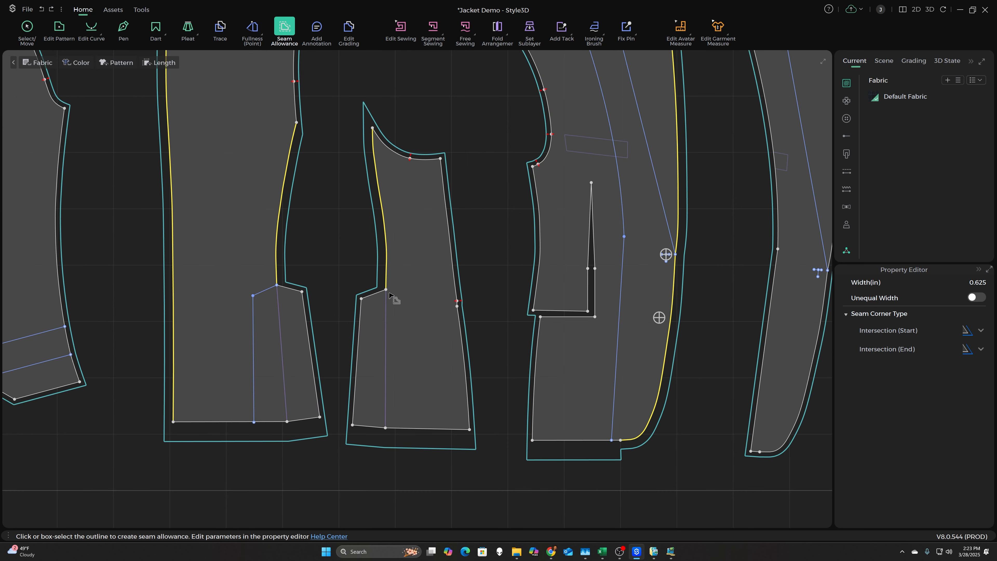
left_click(372, 294)
left_click(360, 317, "shift")
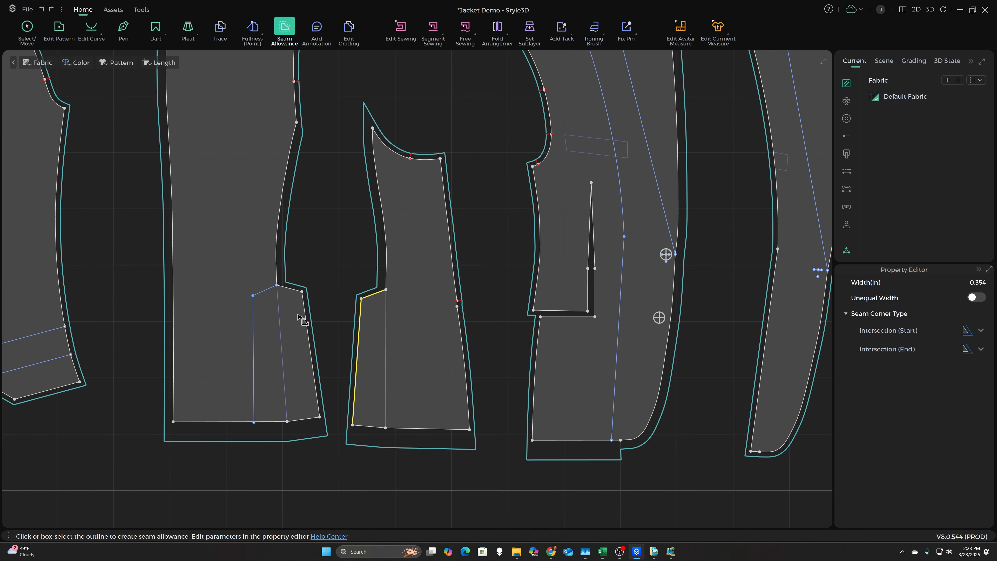
left_click(291, 289, "shift")
left_click(306, 313, "shift")
key("Delete")
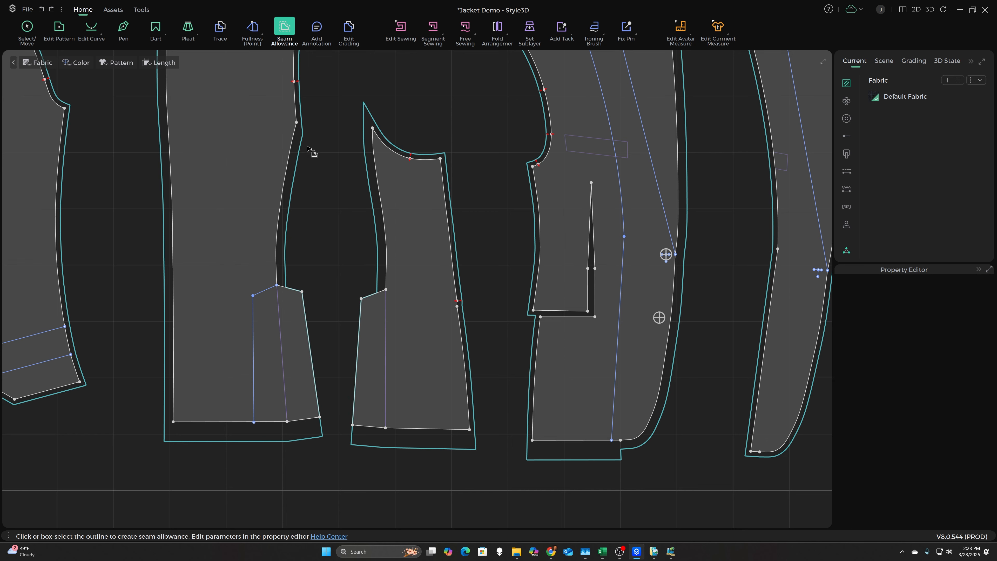
- Set the seam allowance to 0.187 in along the jacket front panel's full curved front edge and short adjoining top segment
scroll(331, 186, "down", 3)
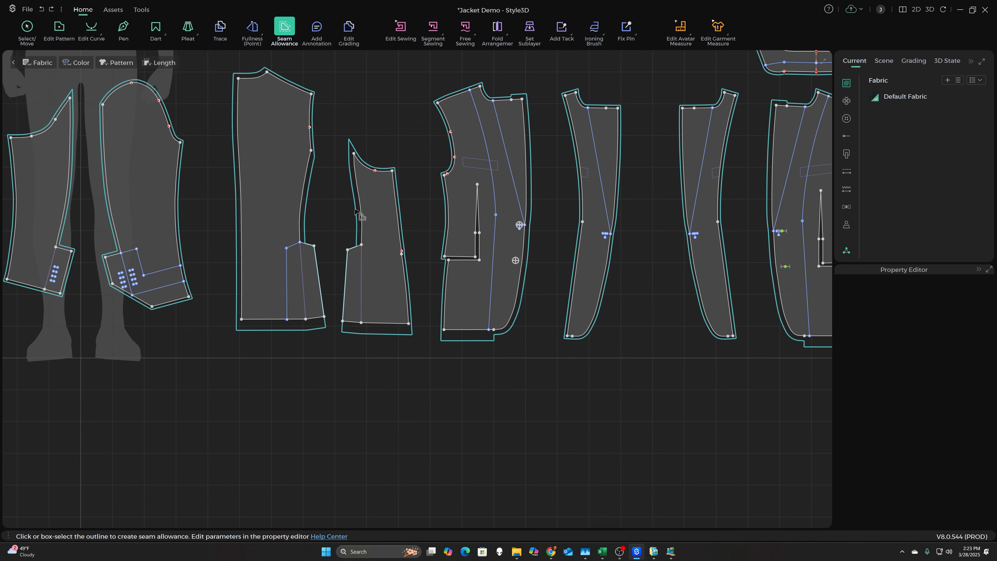
scroll(520, 110, "up", 5)
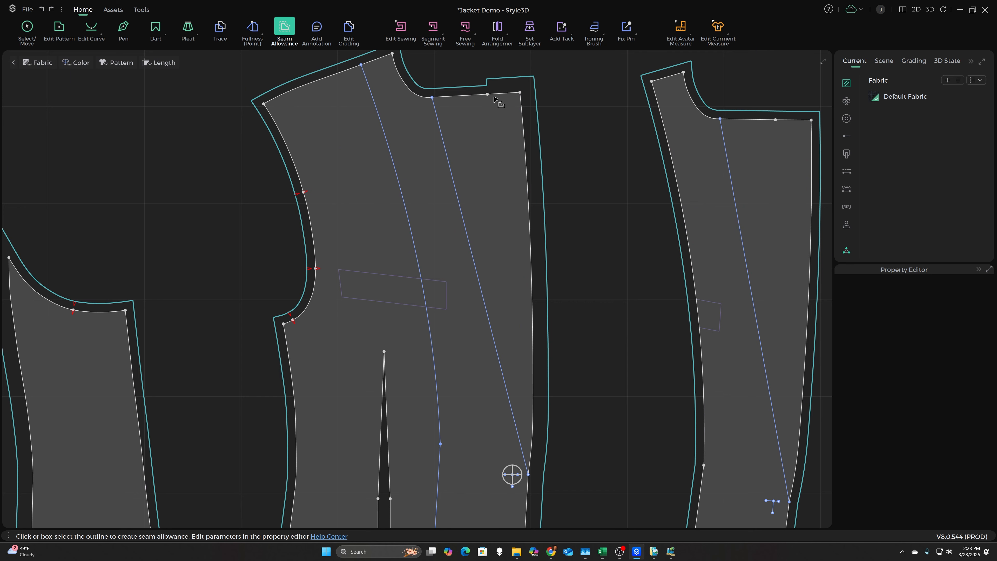
left_click(512, 94)
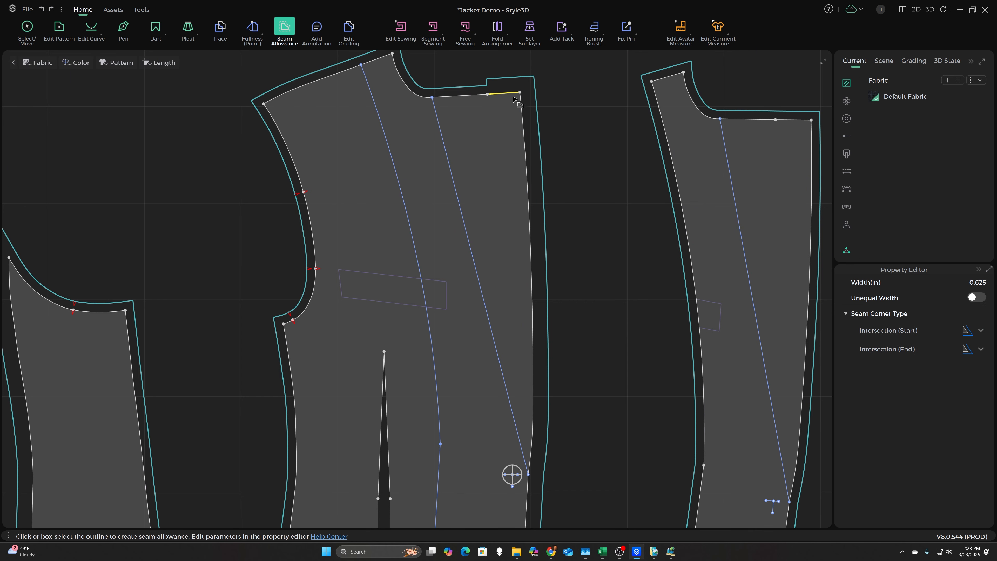
left_click(526, 133)
scroll(557, 88, "down", 3)
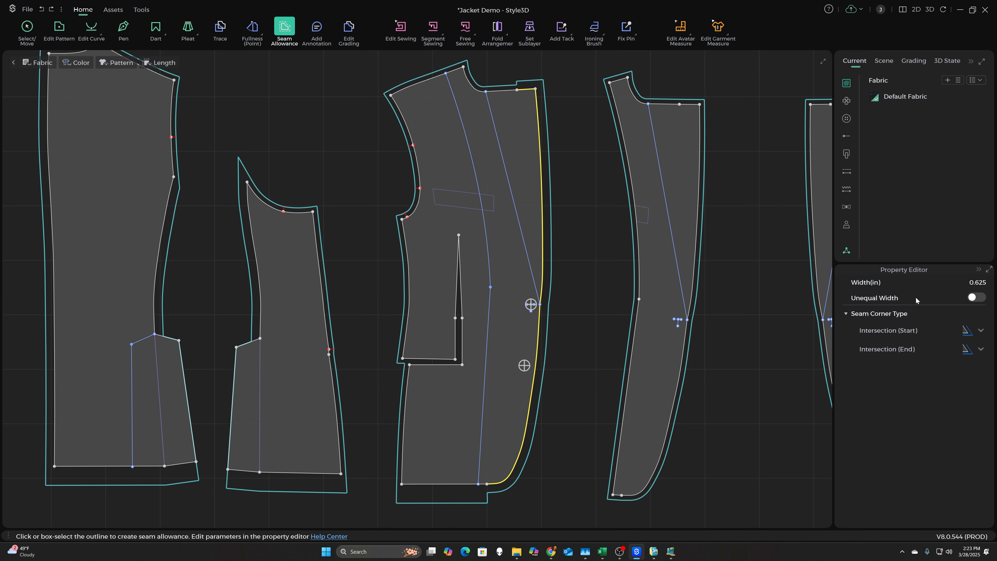
key("BackSpace")
type(".187")
key("Return")
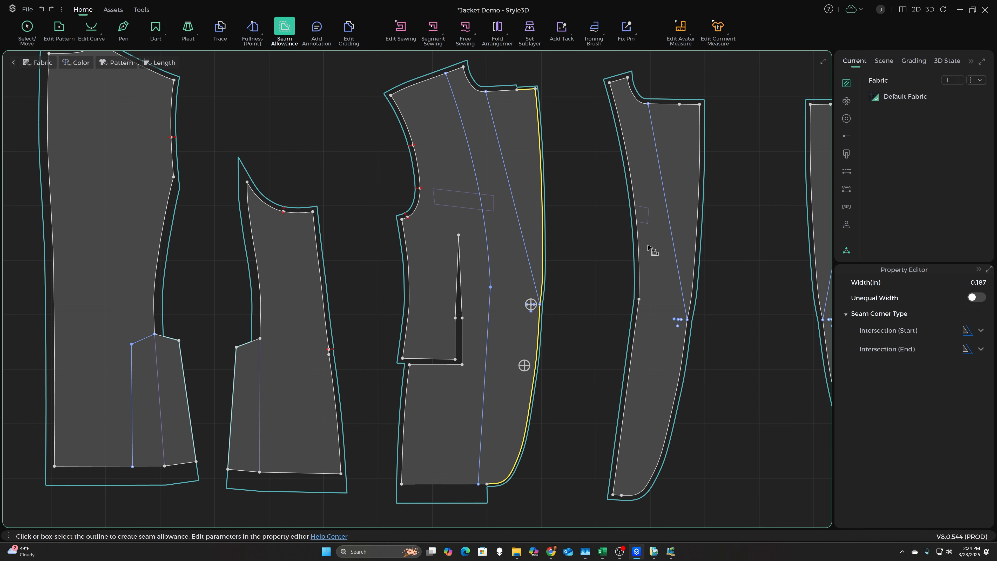
- Set the seam allowance to 0.187 in along the front facing's short top segment and entire outer front edge
left_click(693, 112)
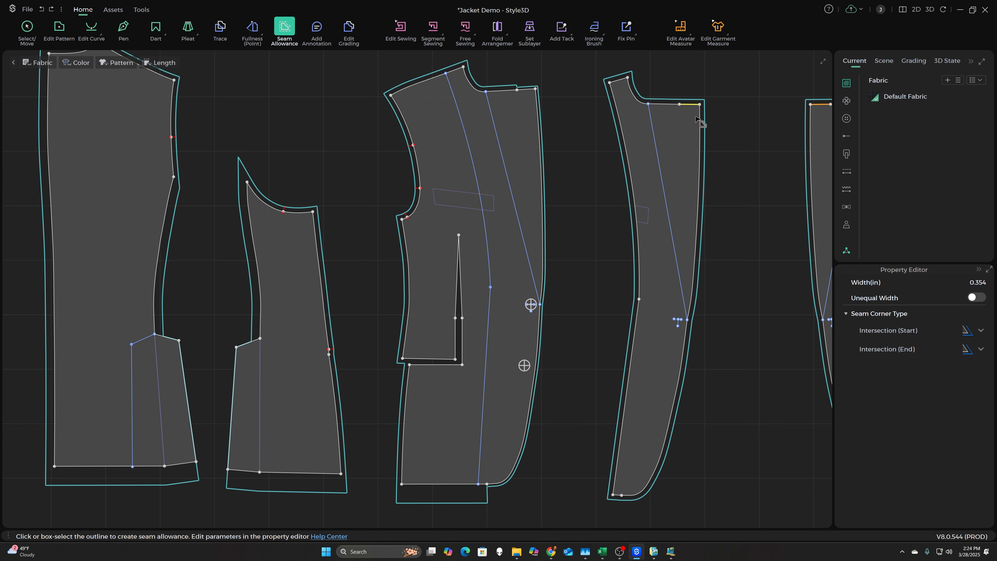
left_click(701, 125, "shift")
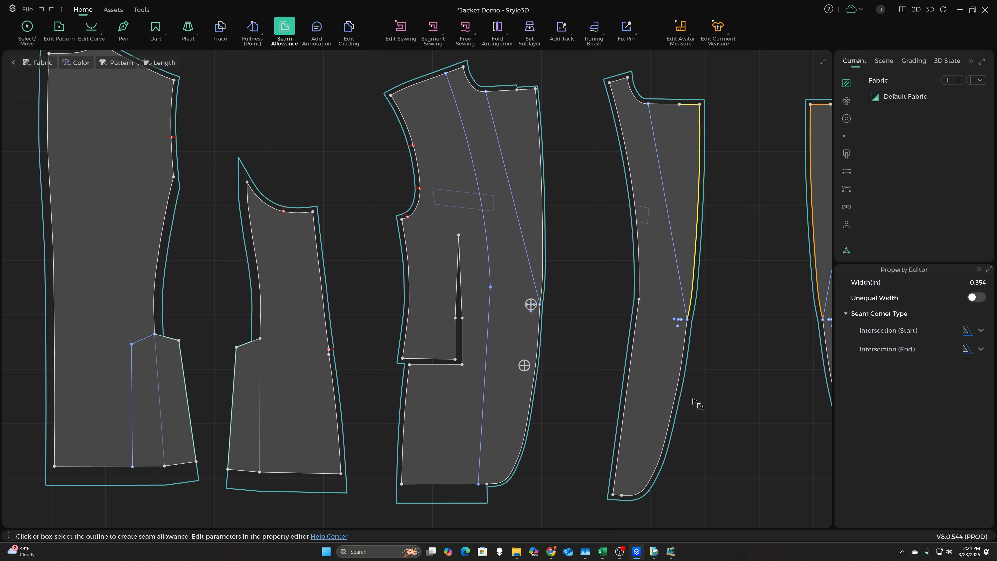
left_click(680, 382, "shift")
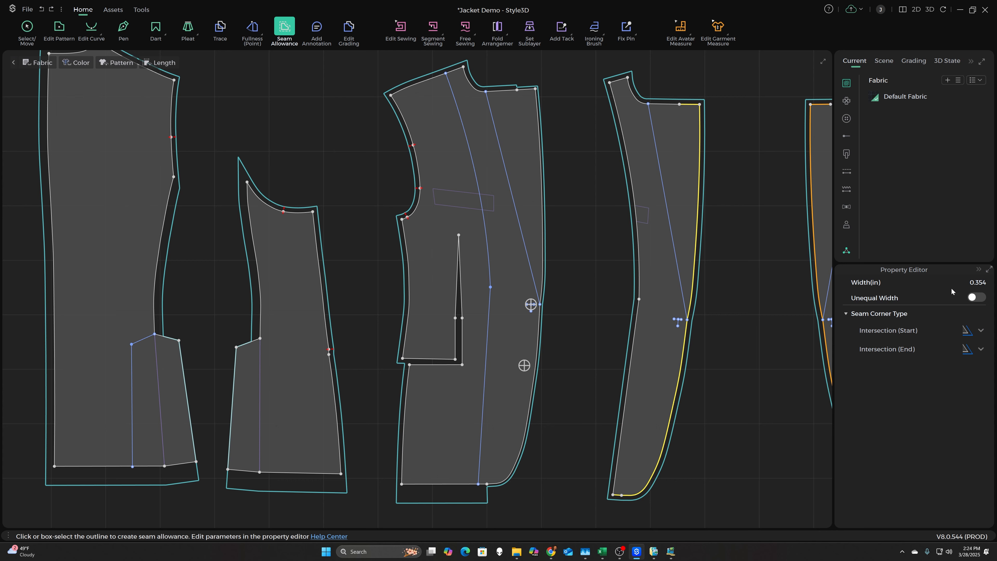
left_click(974, 283)
type(".187")
key("Return")
- Remove the seam allowance from the upper sleeve's vent top, vent side edge and straight hem segment
scroll(281, 216, "down", 5)
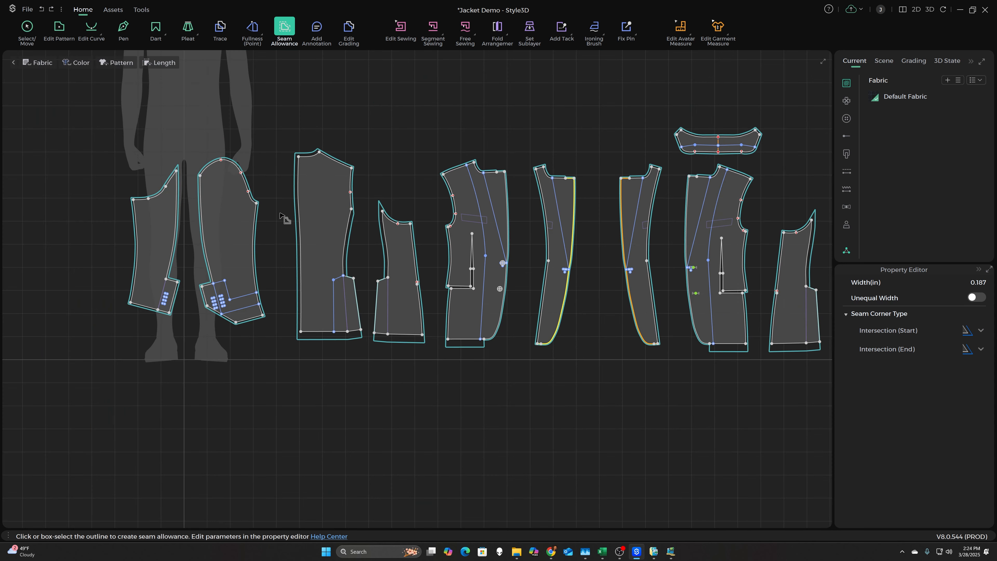
scroll(281, 216, "up", 5)
left_click(117, 305)
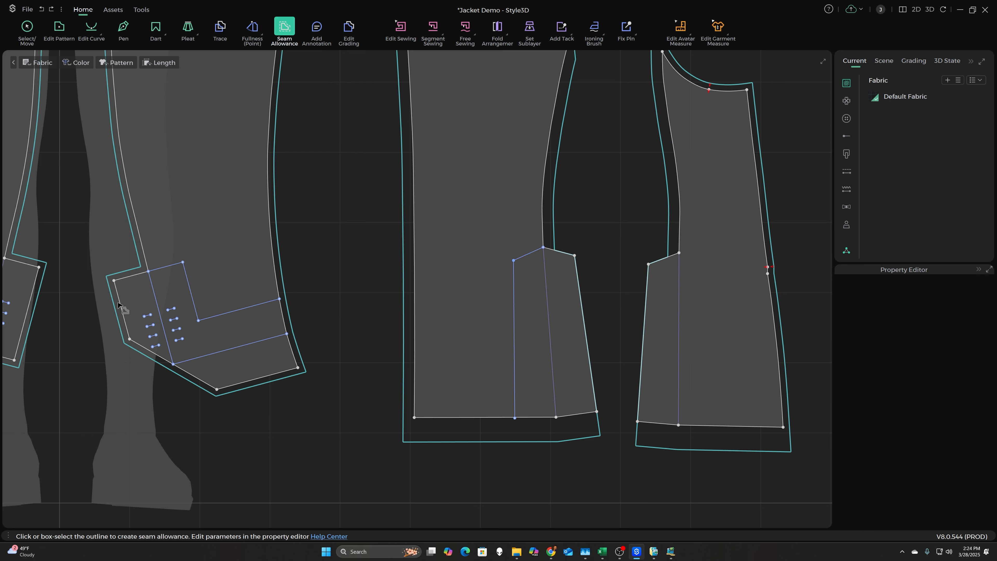
left_click(129, 277)
left_click(120, 306, "shift")
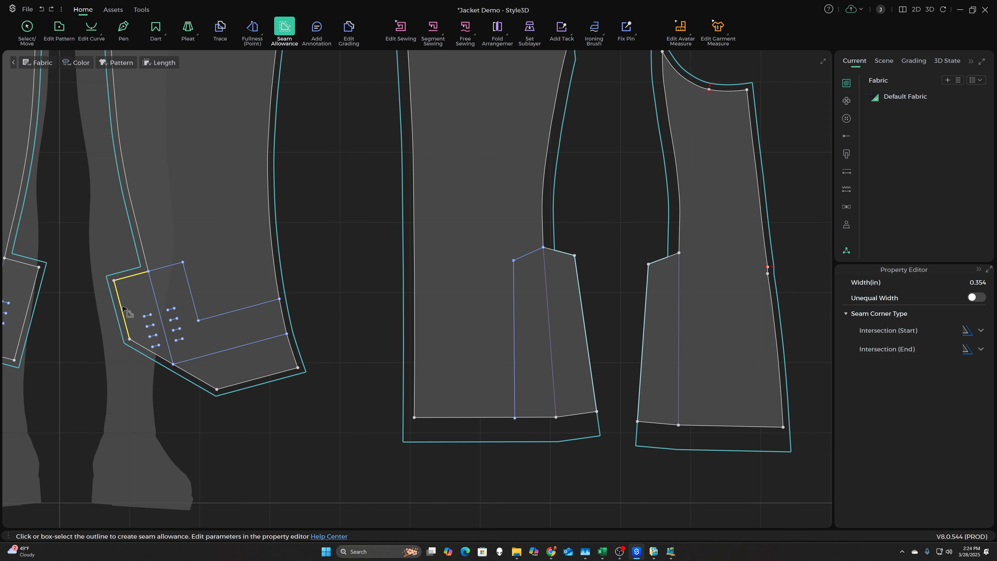
left_click(250, 381, "shift")
key("Delete")
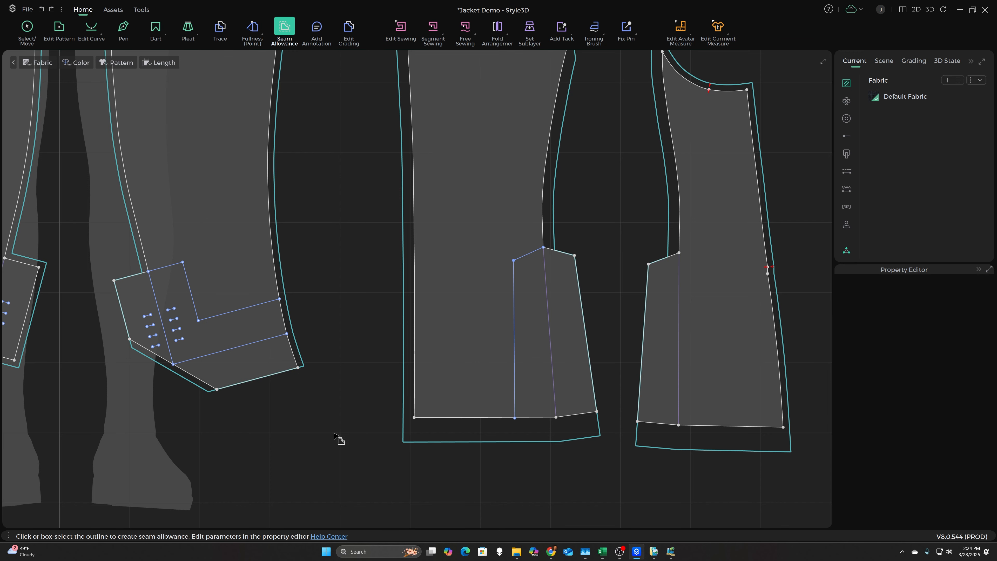
- Remove the seam allowance from the top and side edges of the under sleeve's vent
scroll(347, 405, "down", 2)
scroll(171, 340, "up", 2)
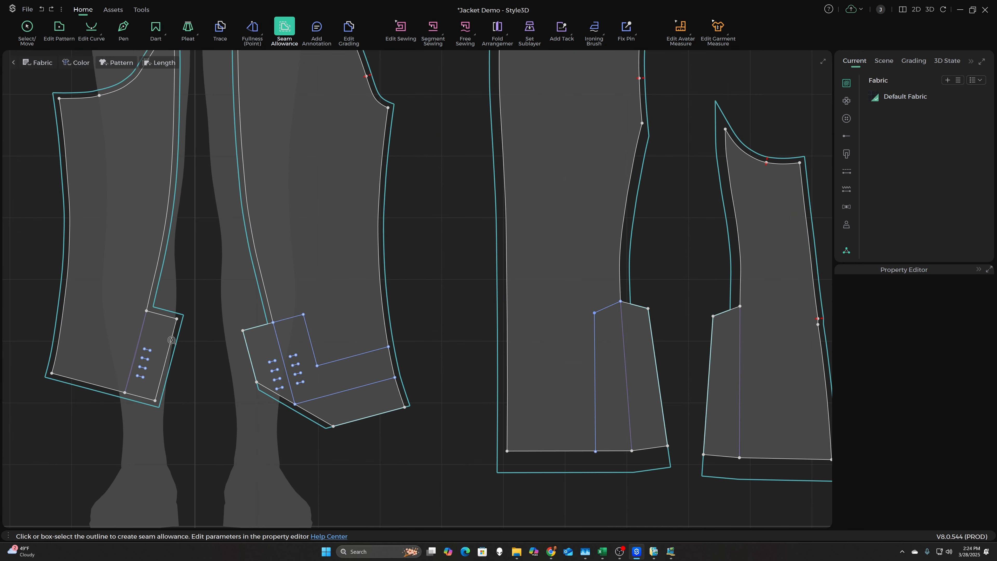
left_click(159, 315)
left_click(171, 341, "shift")
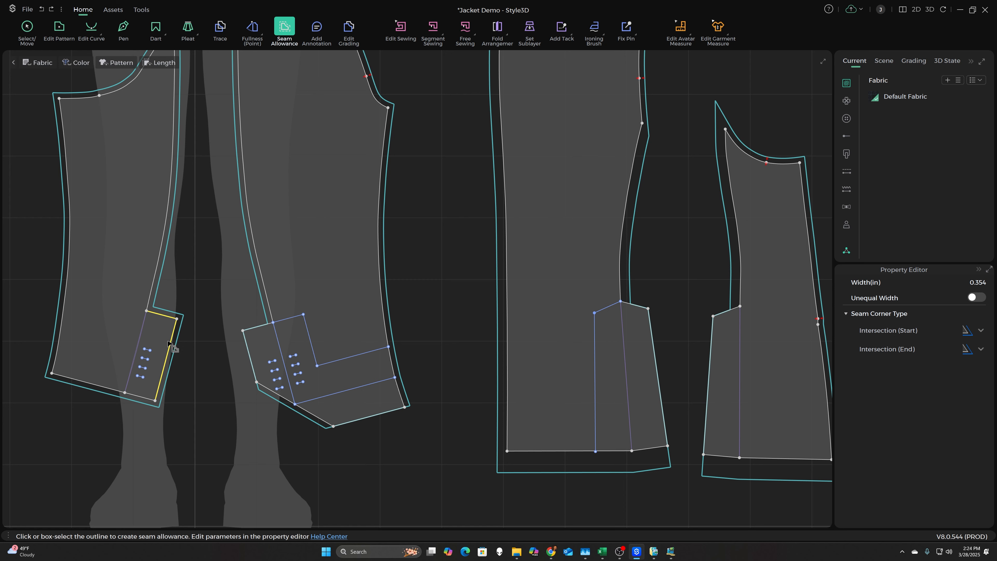
key("Delete")
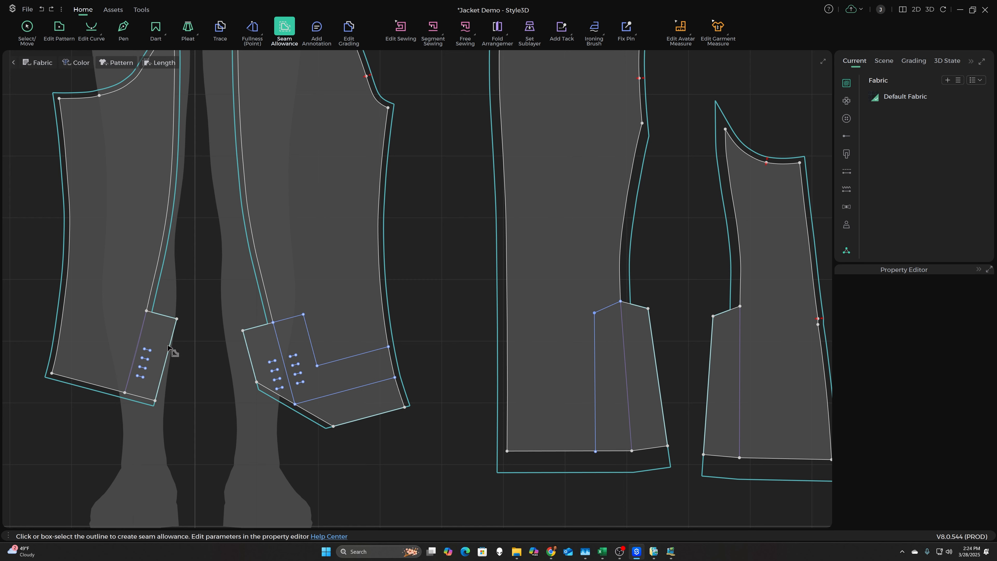
- Set the seam allowance of both under sleeve hem segments to 2 in
left_click(101, 388)
left_click(136, 397, "shift")
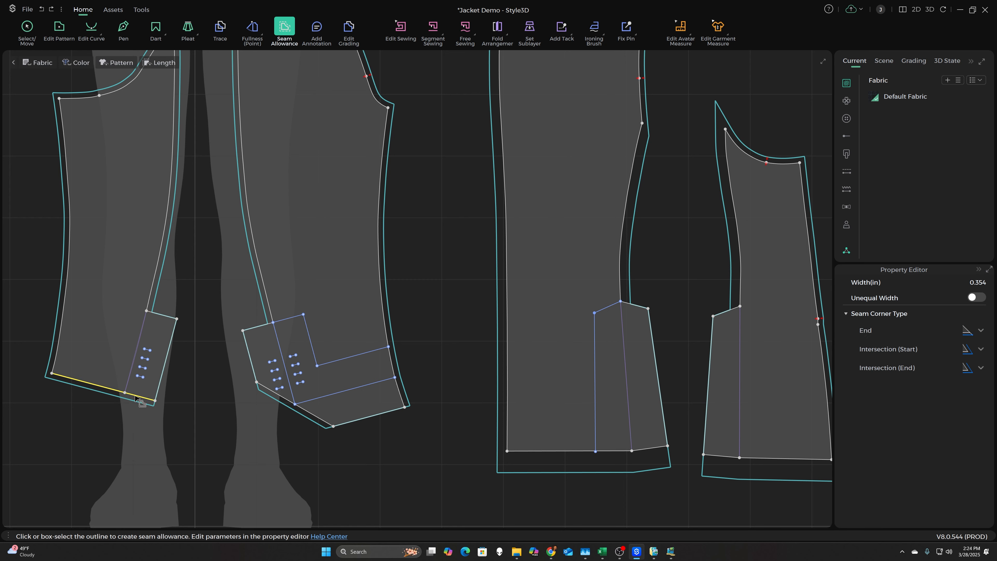
left_click(979, 285)
type("2")
key("Return")
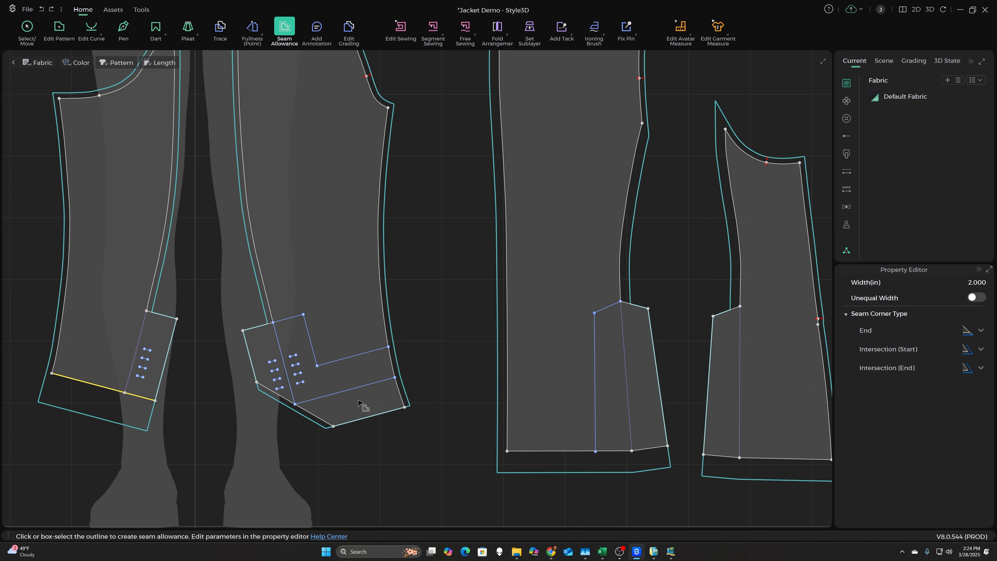
- Change the seam corner type at the under sleeve's pointed upper tip to the fifth Intersection option, trimming off the long point
scroll(334, 417, "down", 2)
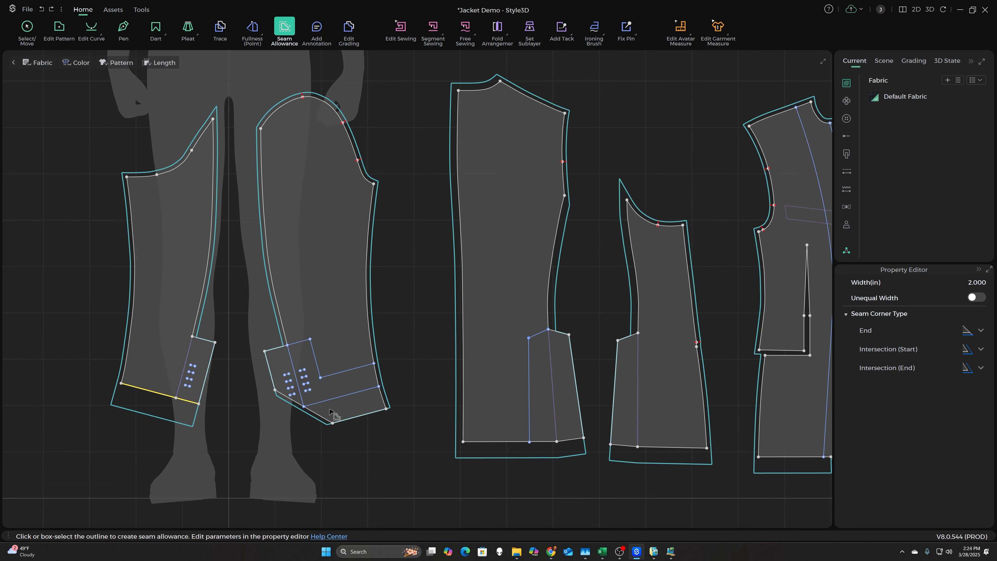
scroll(219, 184, "up", 5)
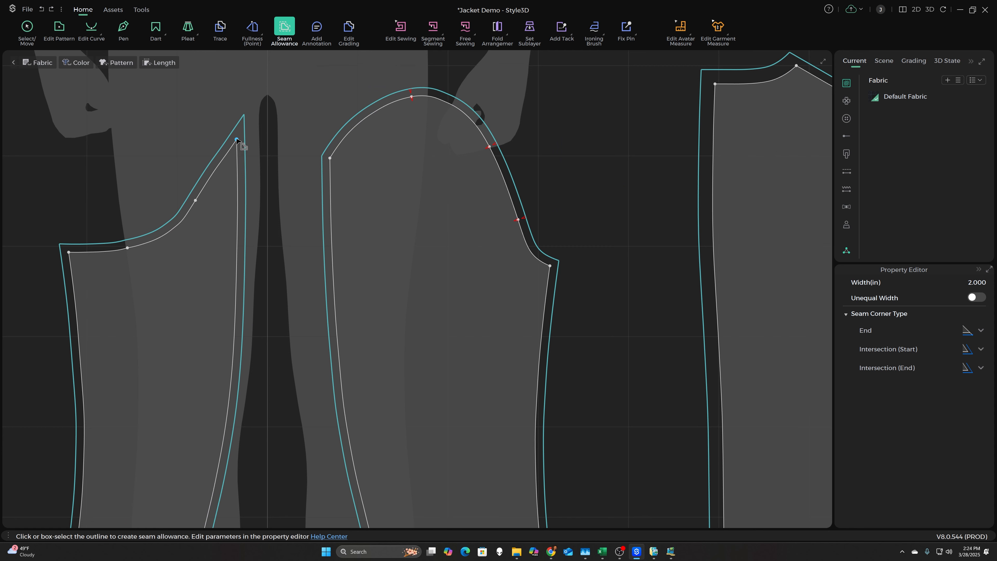
left_click(236, 140)
left_click(981, 299)
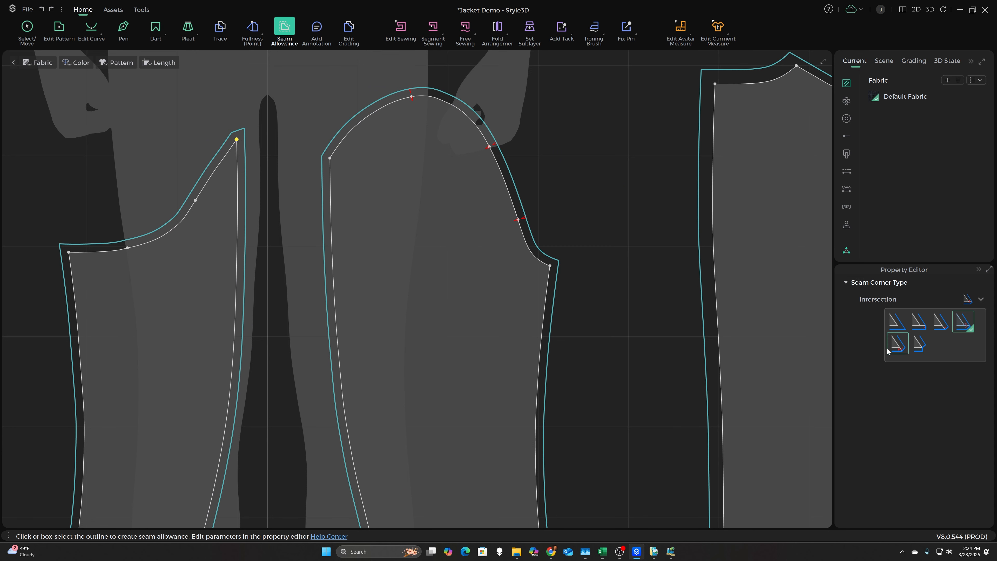
left_click(893, 349)
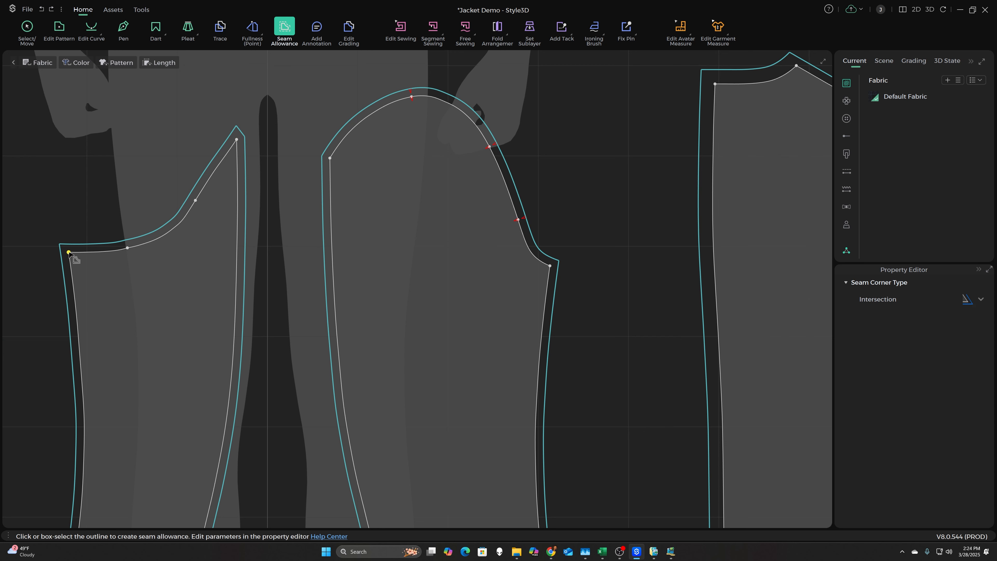
- Set the seam corner type at the under sleeve's other upper corner to the fourth Intersection option
left_click(879, 346)
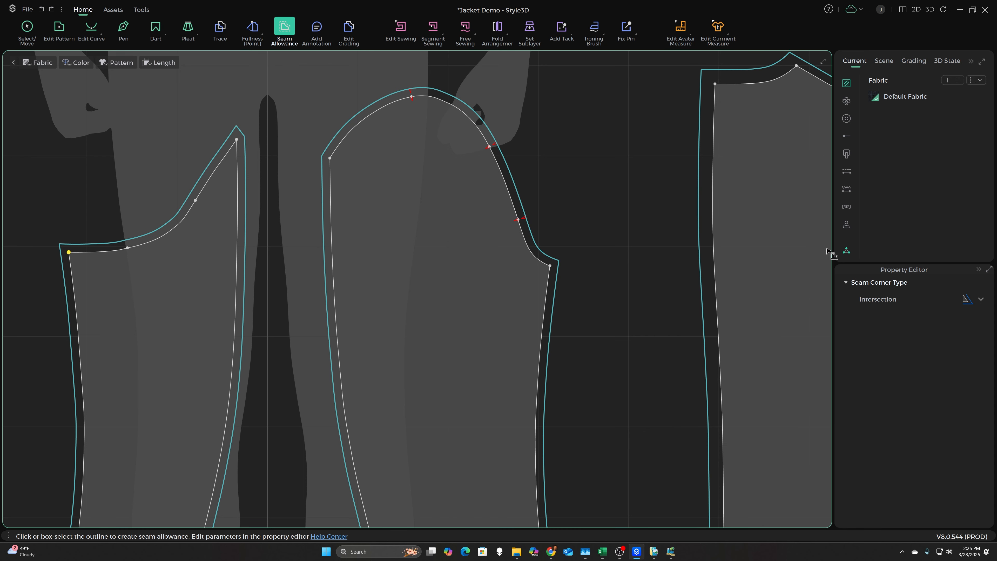
left_click(980, 300)
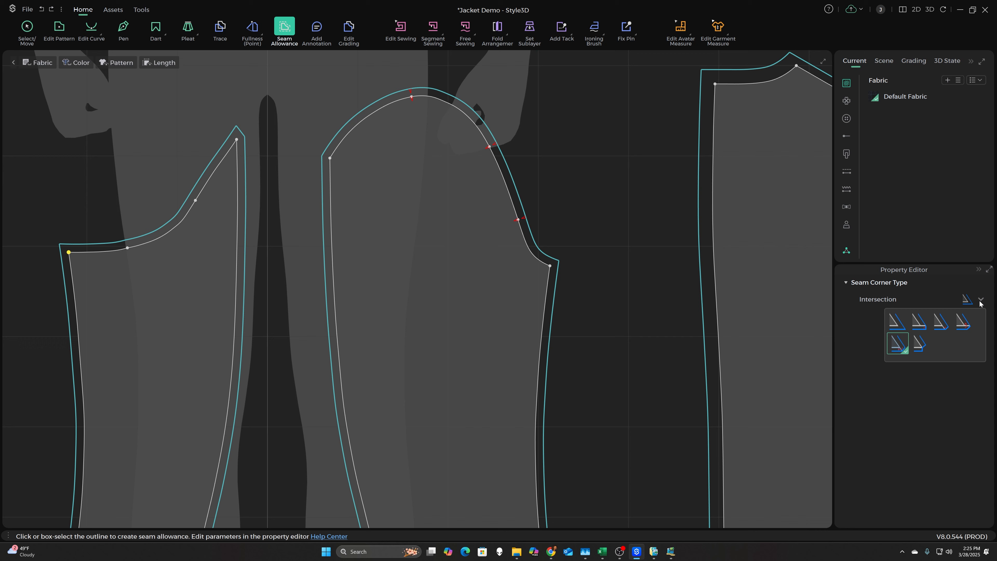
left_click(964, 321)
scroll(175, 220, "down", 3)
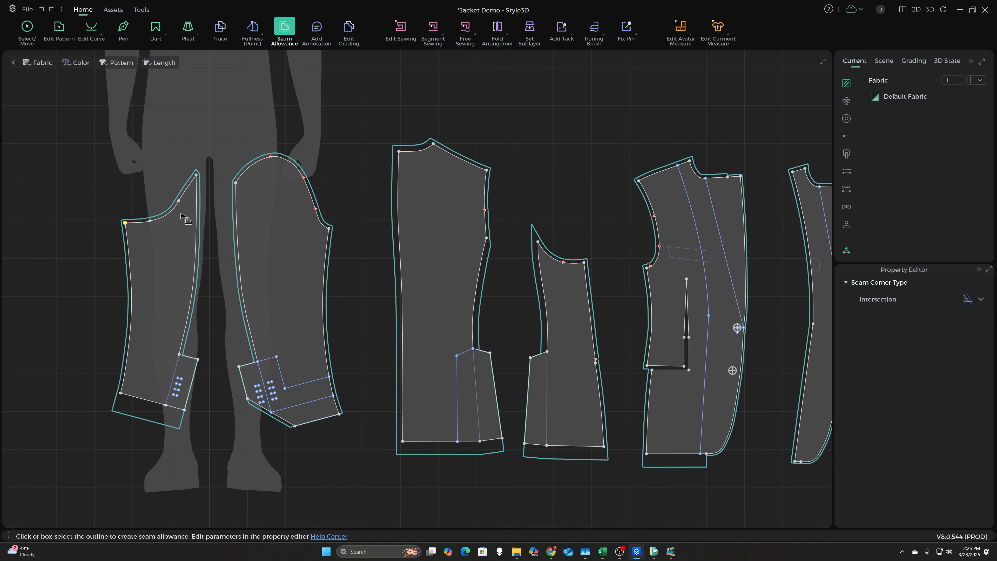
scroll(567, 274, "up", 5)
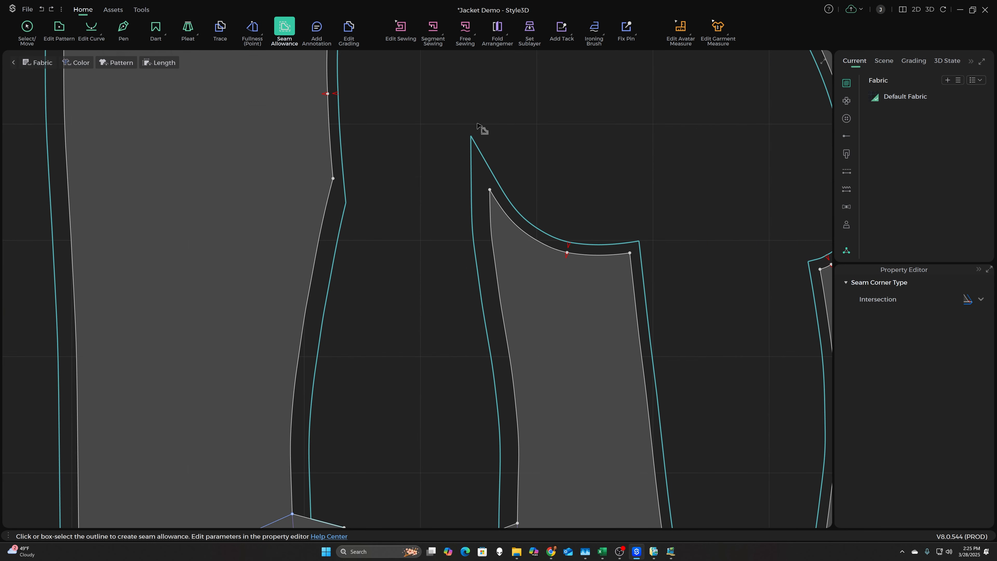
scroll(318, 205, "down", 2)
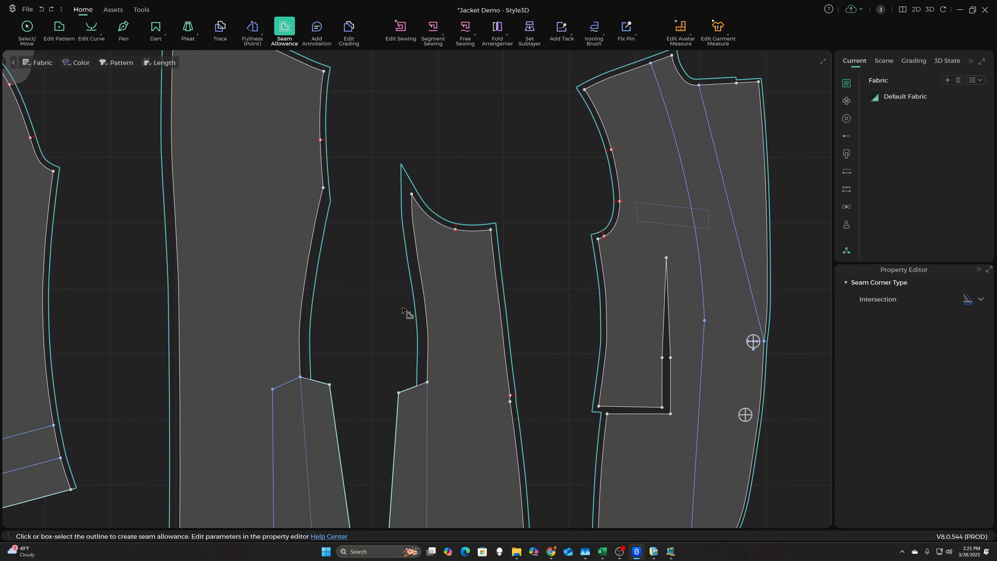
scroll(403, 308, "down", 2)
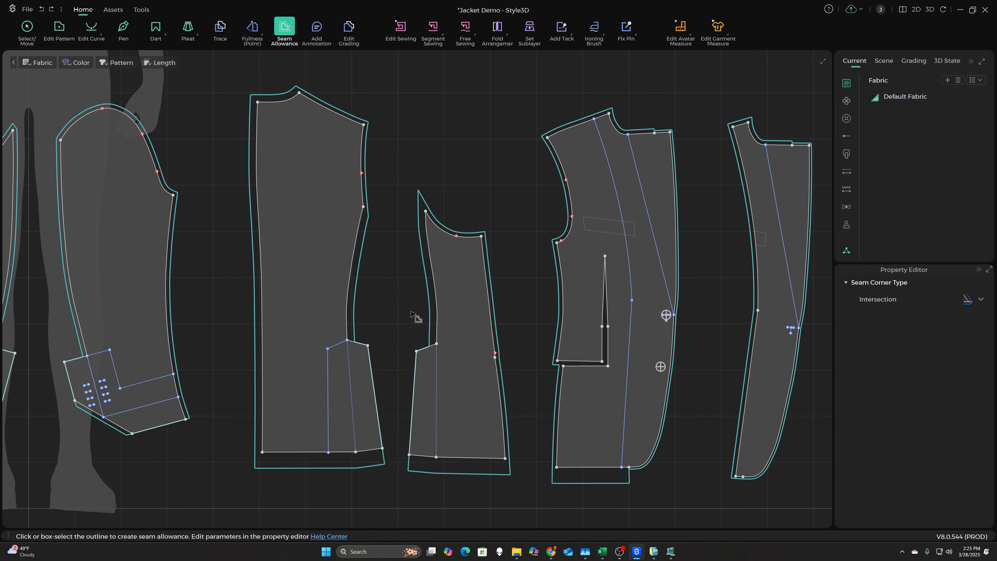